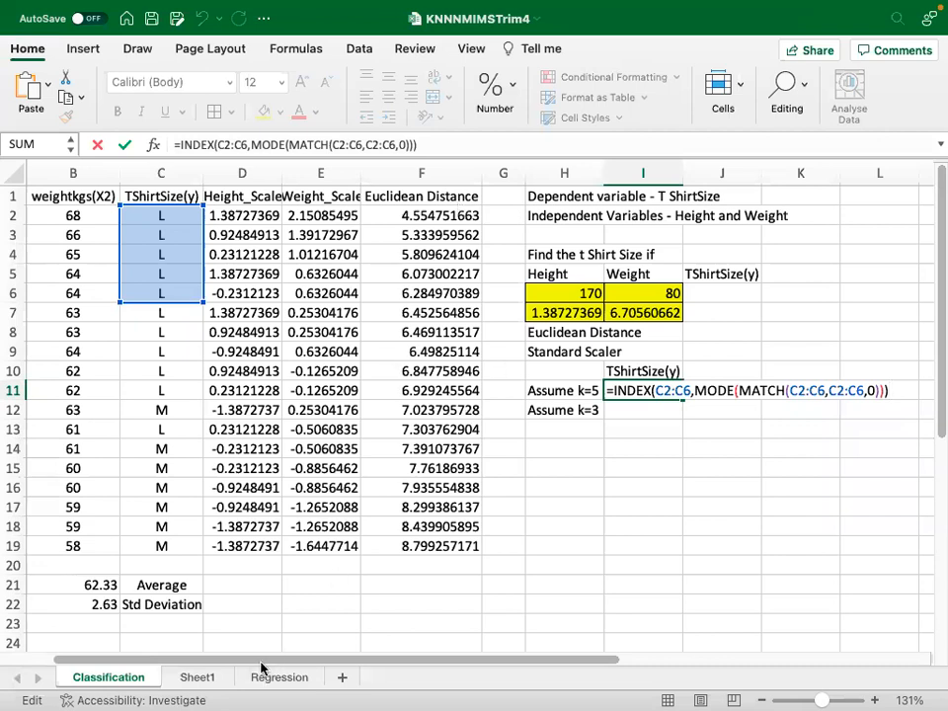
On the Regression sheet, enter the labels Average in C14 and Std Deviation in C15.
click(288, 677)
click(471, 254)
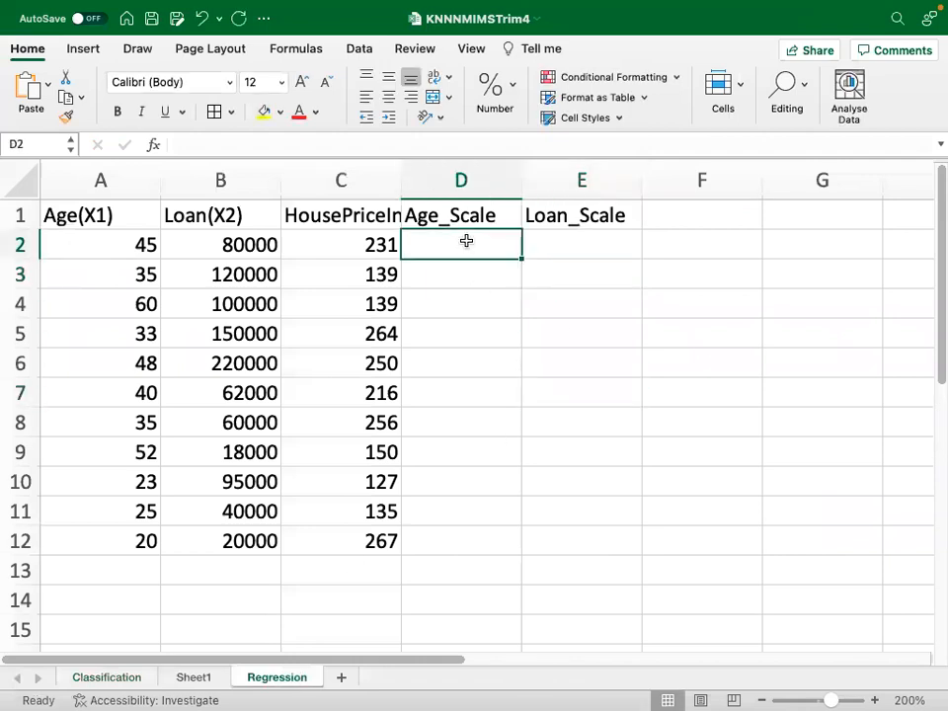
drag(99, 218, 250, 535)
click(331, 586)
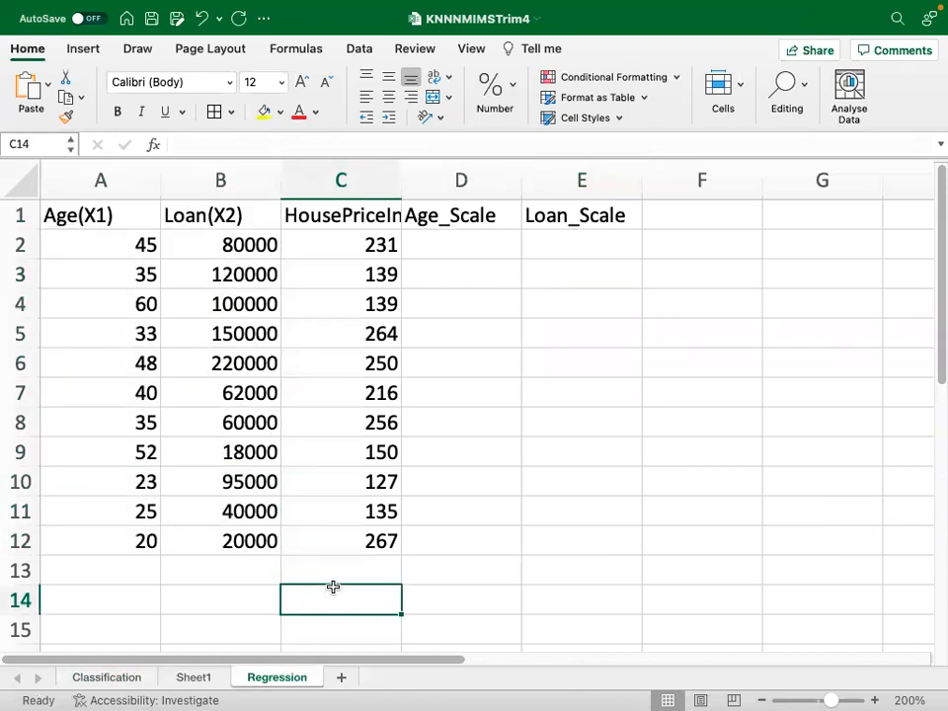
text(Average)
key(Return)
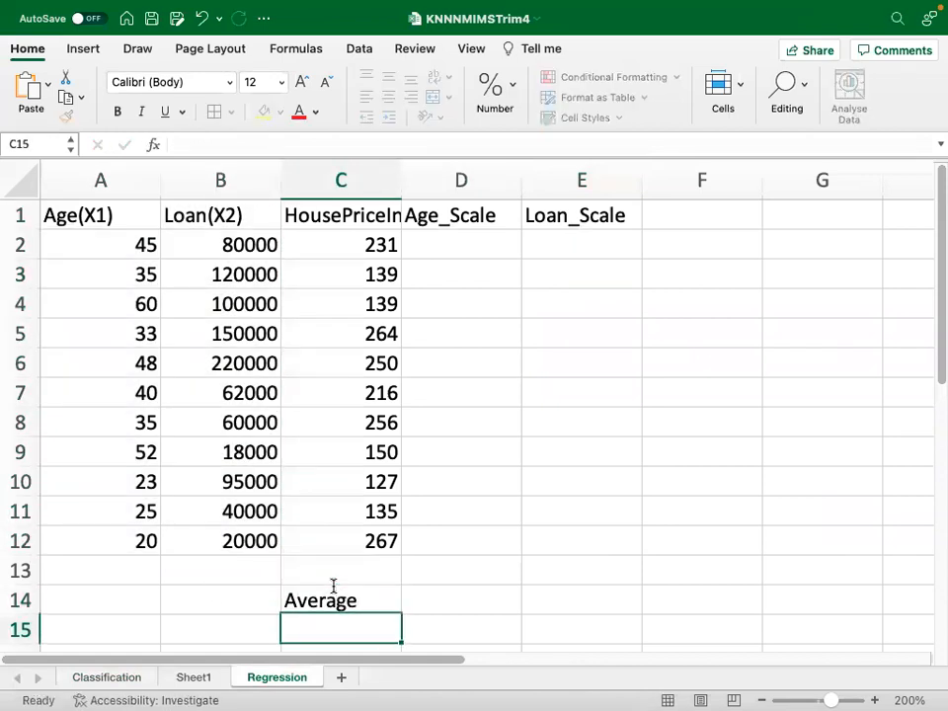
text(Std De)
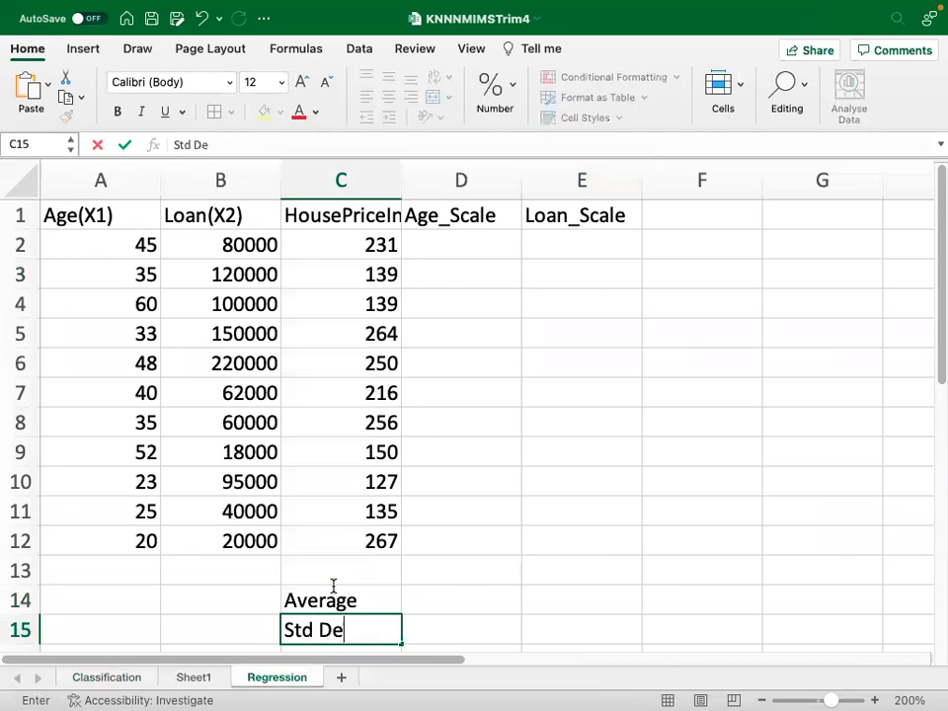
text(viation)
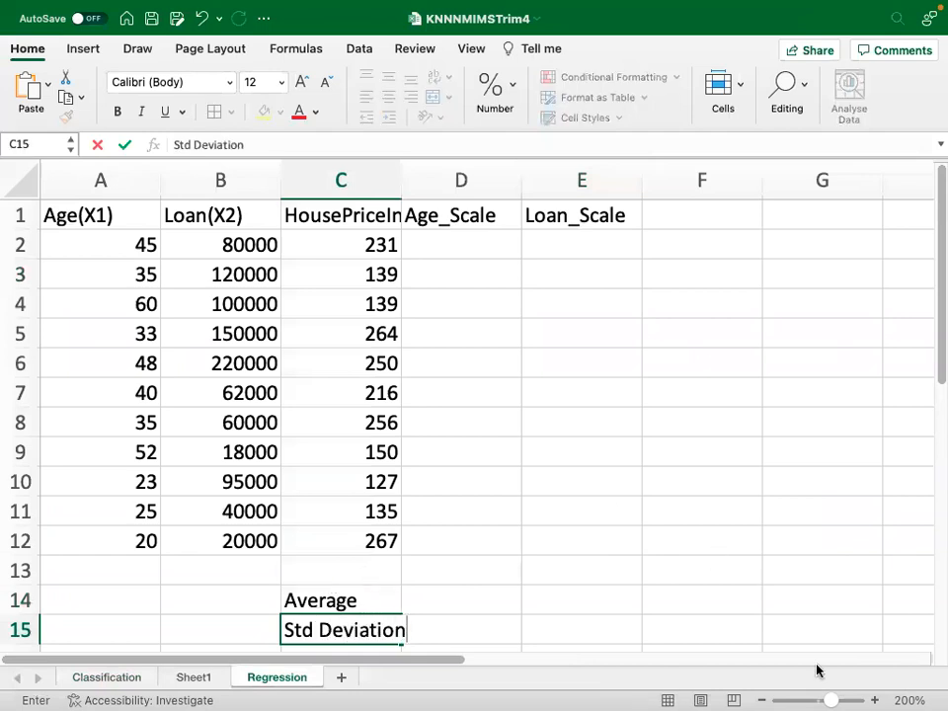
mouse_move(827, 698)
mouse_down()
mouse_move(835, 698)
mouse_move(823, 697)
mouse_up()
click(544, 538)
click(663, 440)
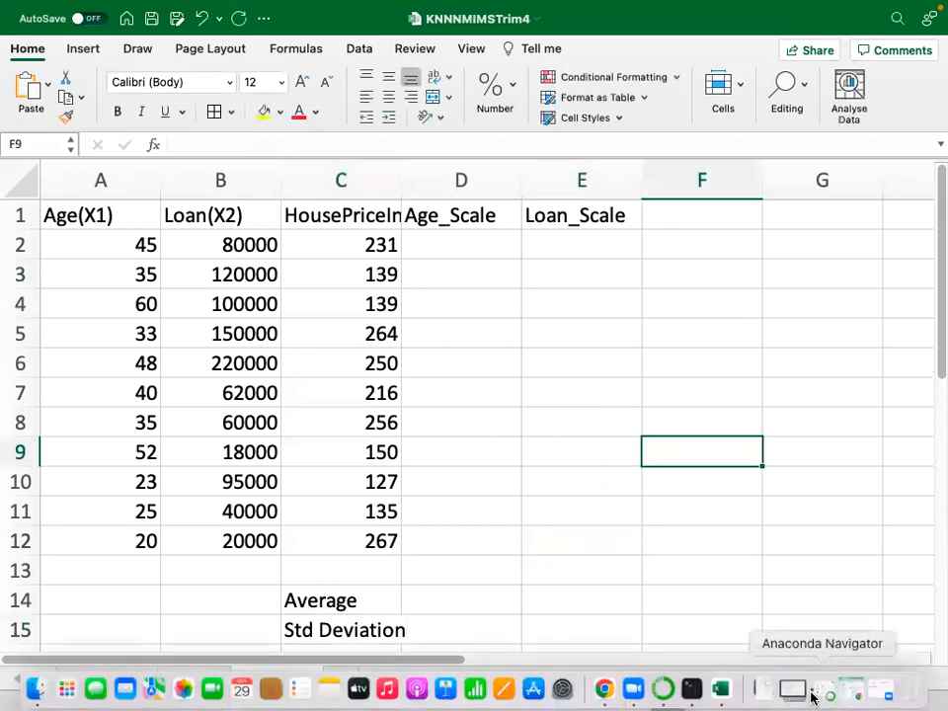
mouse_move(829, 694)
mouse_down()
mouse_move(810, 697)
mouse_move(824, 697)
mouse_up()
click(499, 345)
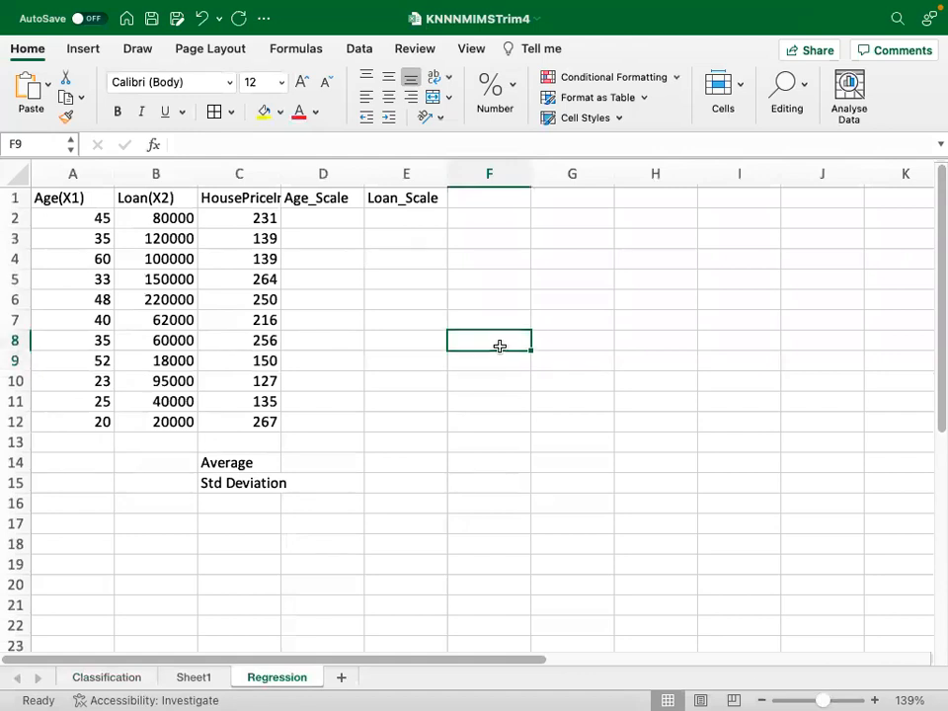
click(507, 312)
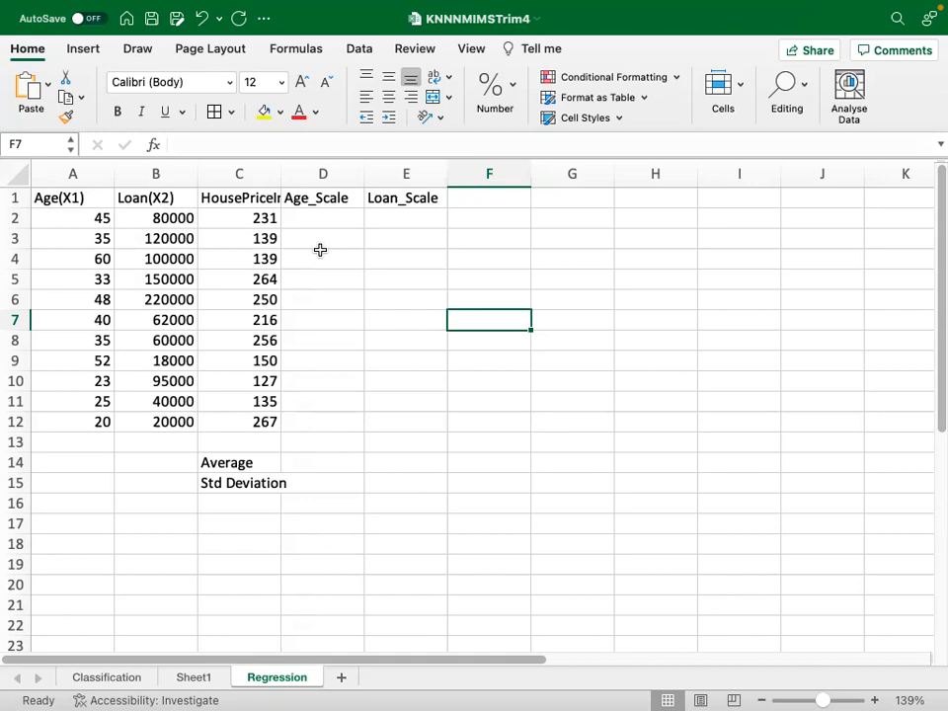
Calculate the loan average in B14 with =AVERAGE(B2:B12) and fill the formula across to A14 for age.
click(165, 464)
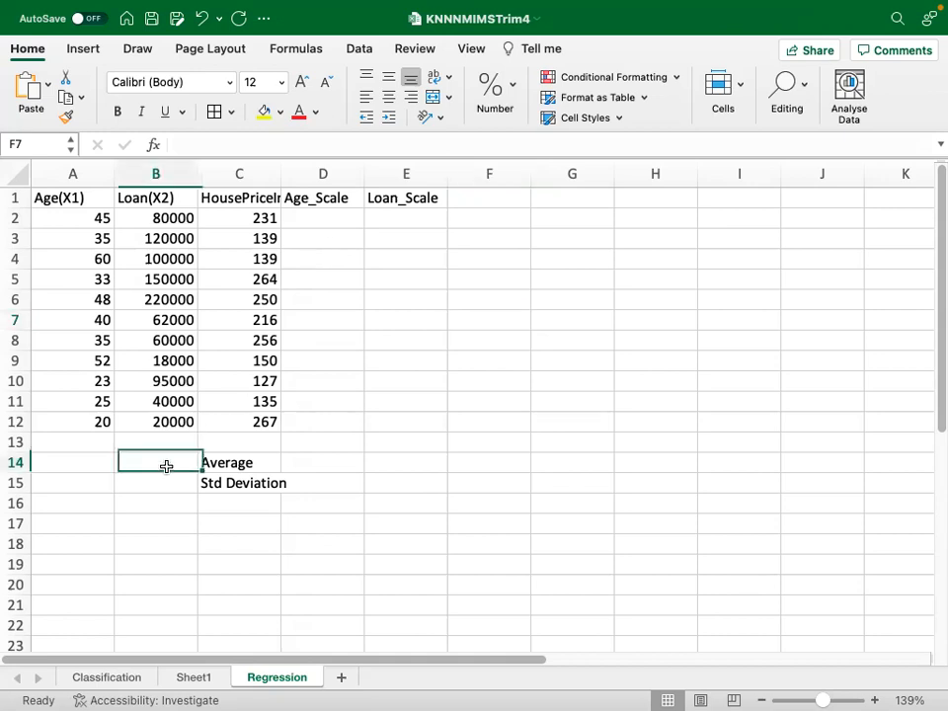
text(-)
key(Escape)
text(=avera)
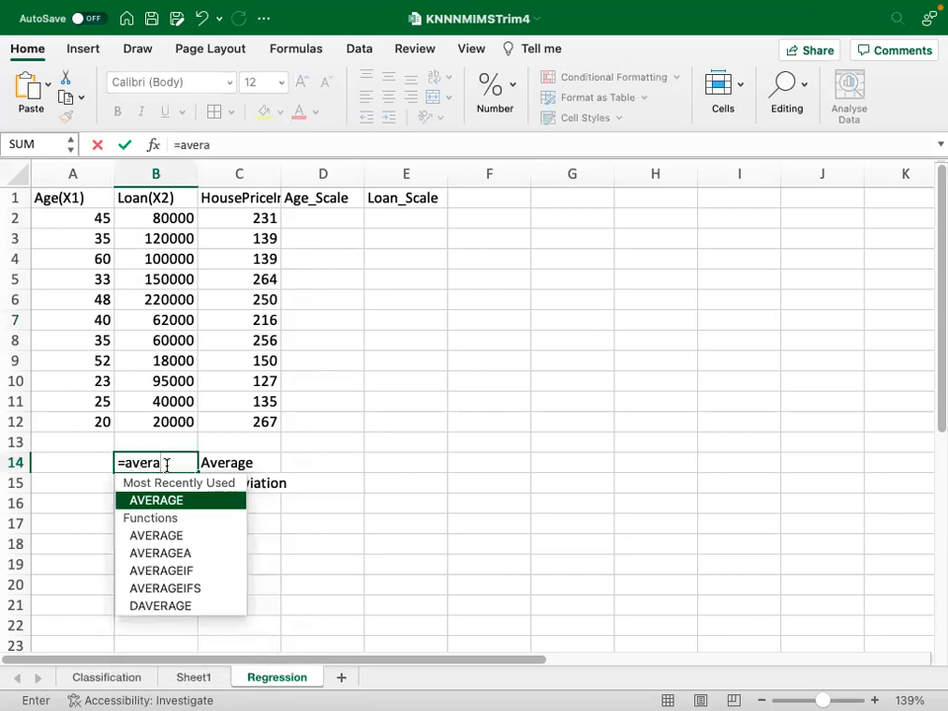
key(Return)
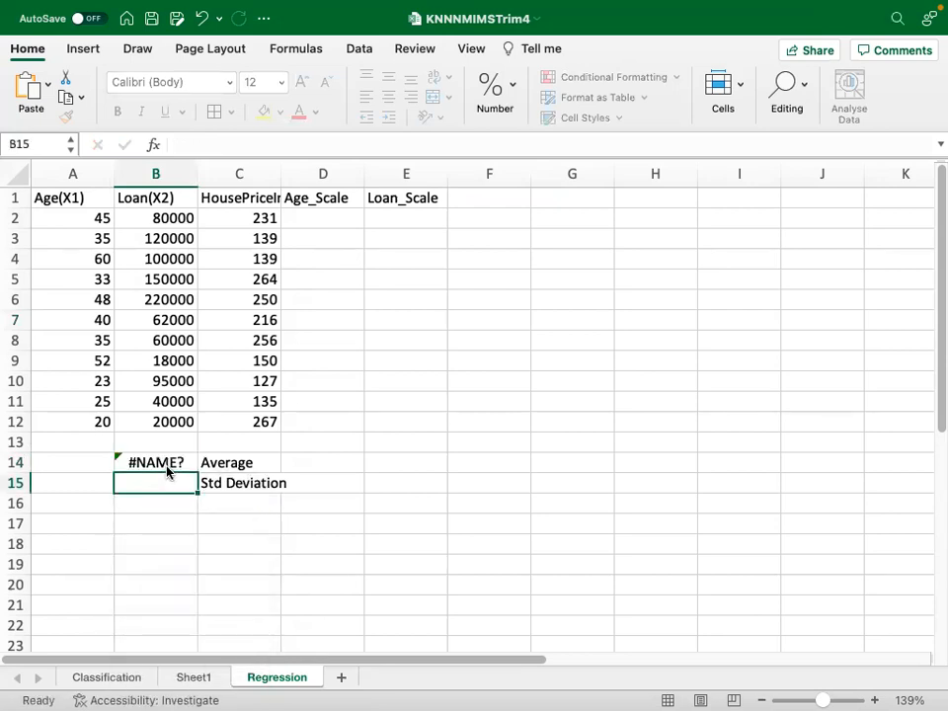
click(190, 460)
click(245, 145)
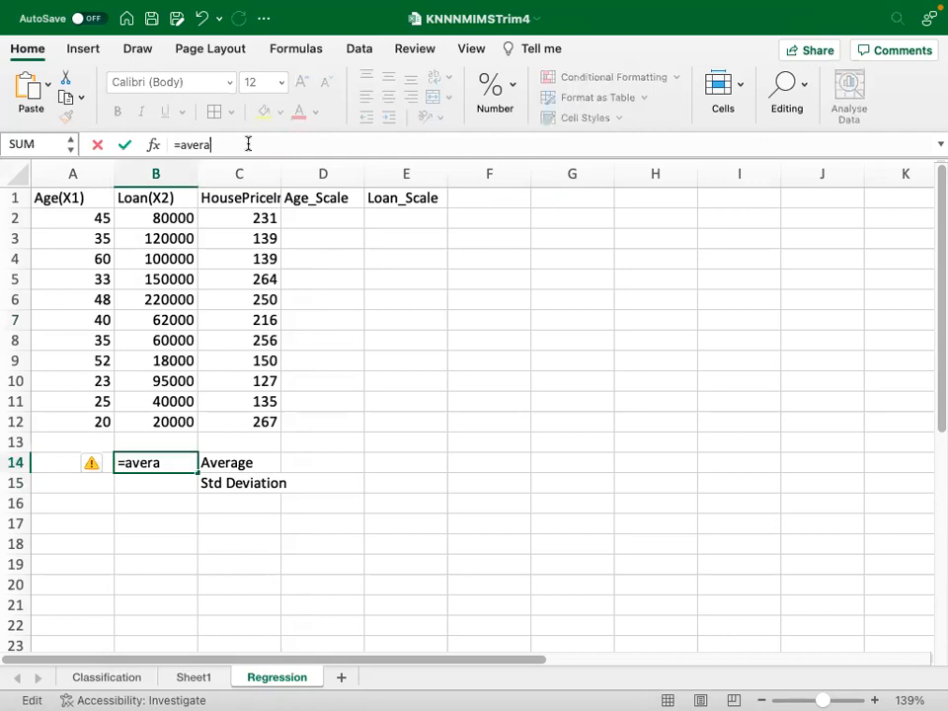
text(ge()
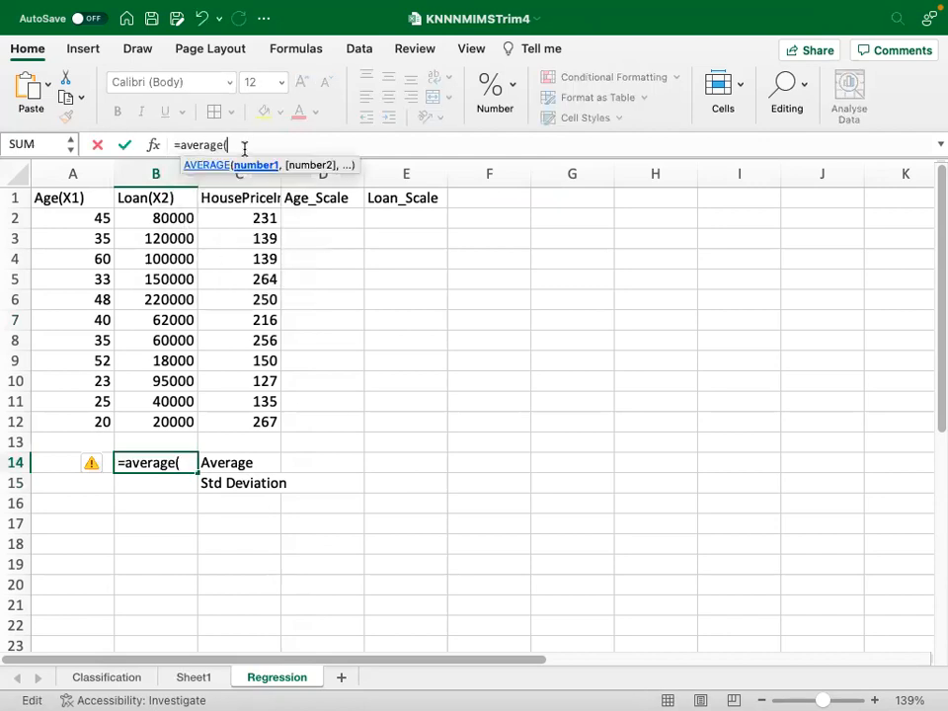
drag(140, 219, 159, 416)
text())
key(Return)
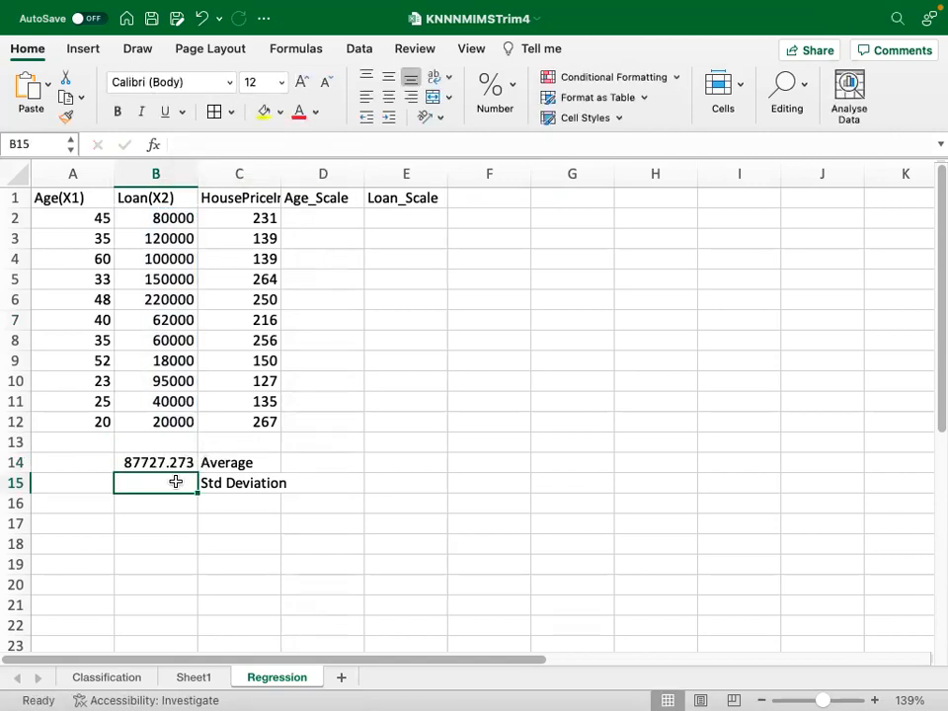
key(Up)
drag(196, 474, 40, 482)
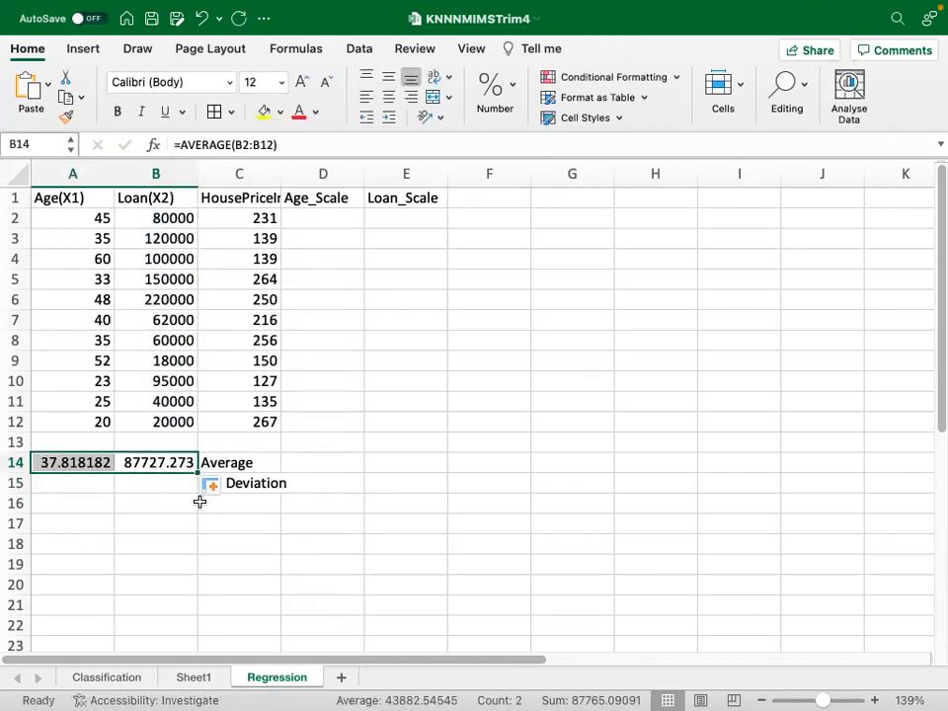
Calculate the standard deviations with =STDEV(B2:B12) in B15, filled across to A15, and save the workbook.
click(174, 486)
text(=stde)
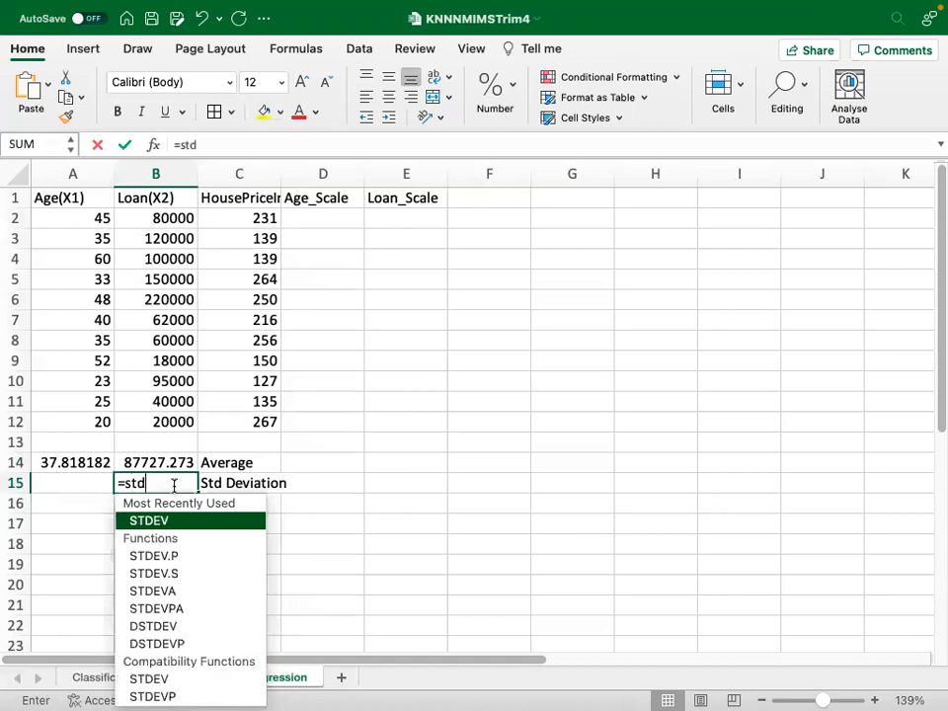
double_click(193, 523)
click(192, 521)
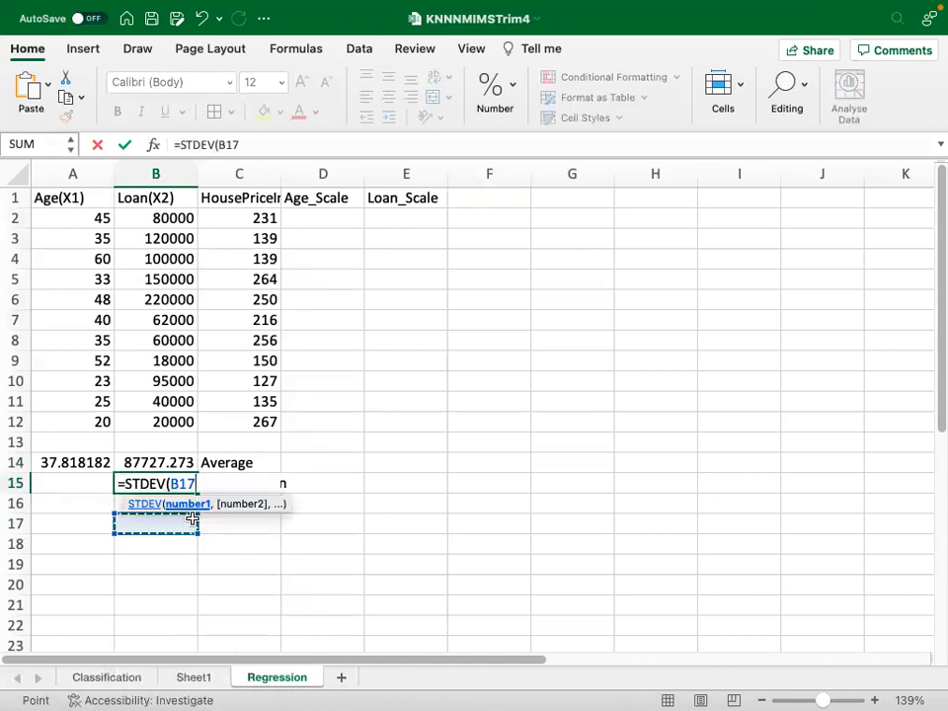
key(BackSpace)
key(BackSpace)
key(BackSpace)
drag(183, 221, 179, 413)
text())
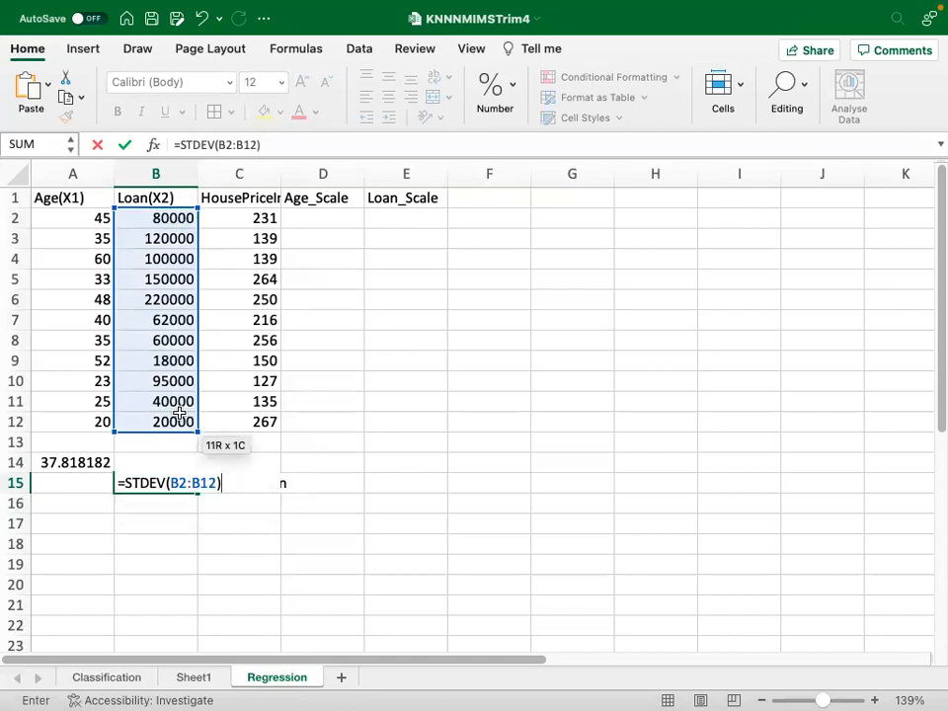
key(Return)
click(167, 482)
drag(197, 486, 34, 484)
key(super+s)
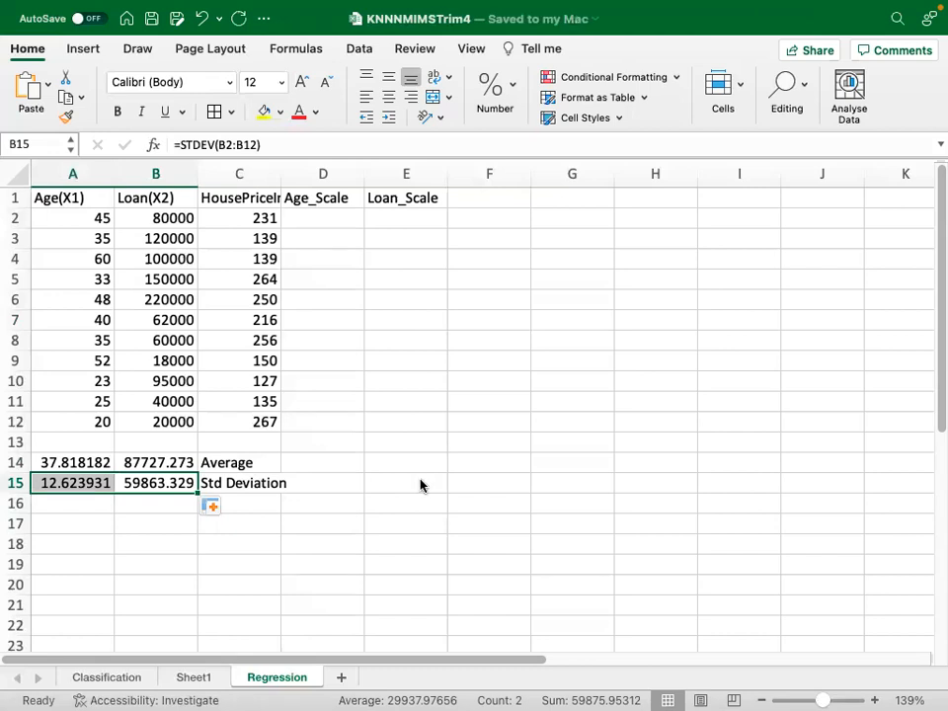
click(597, 279)
click(567, 199)
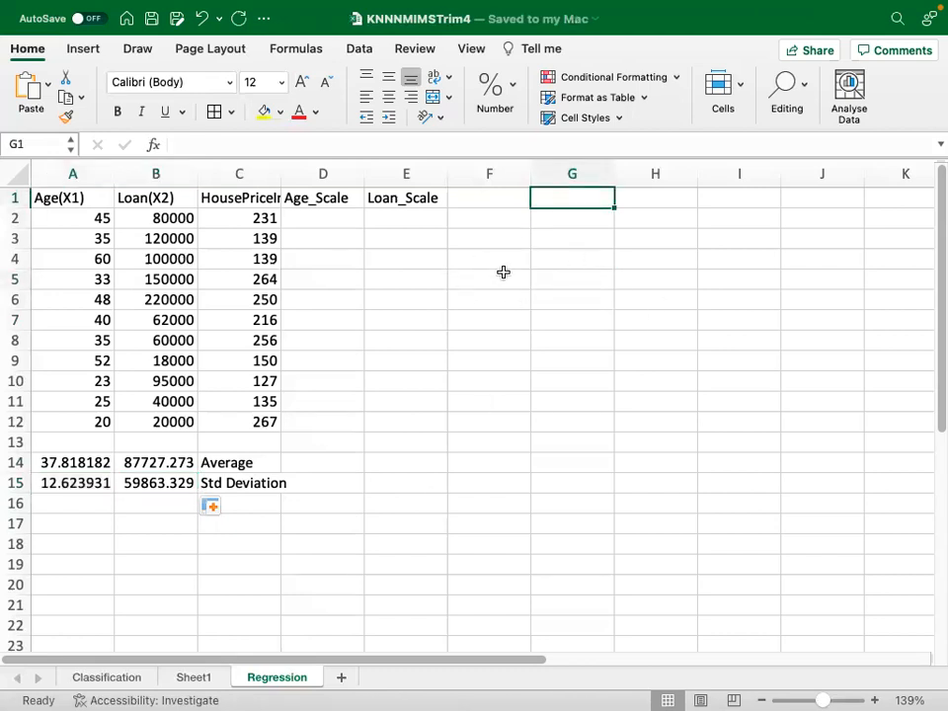
click(333, 223)
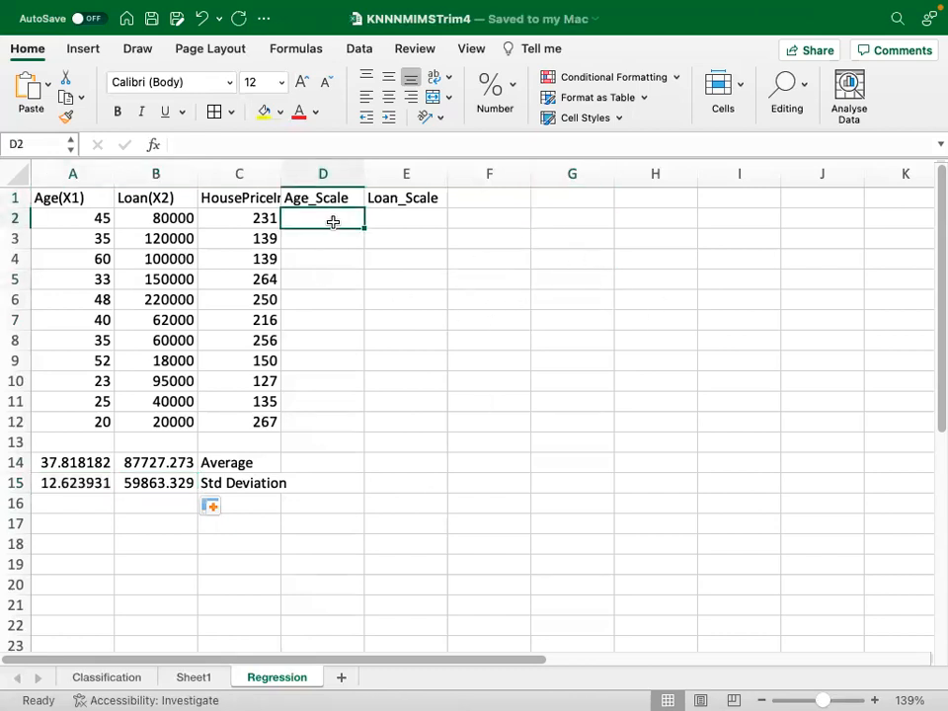
click(144, 461)
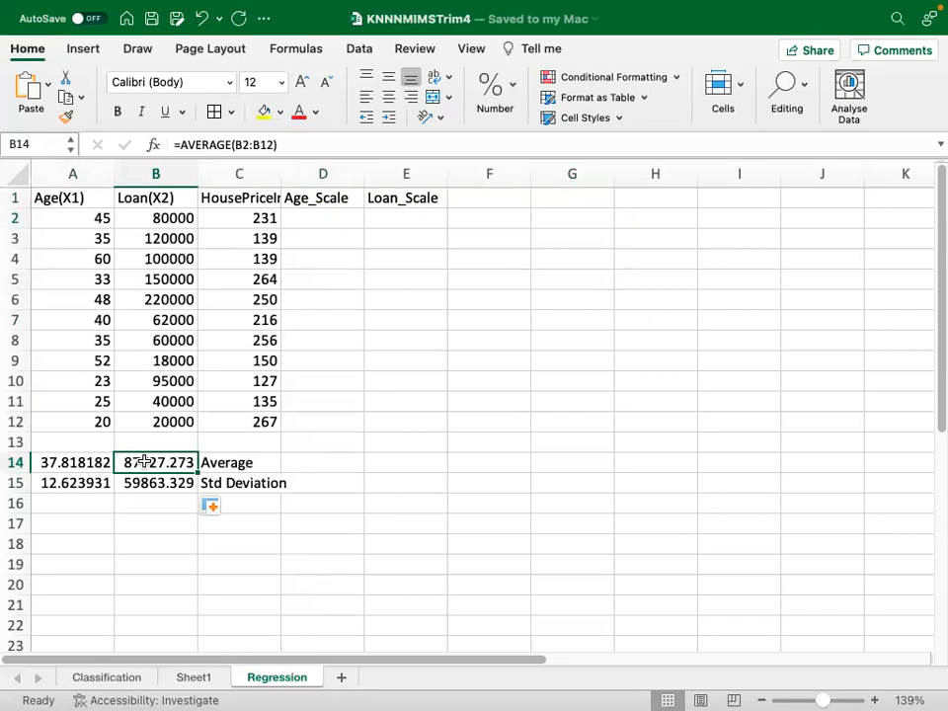
Standardize the ages in the Age_Scale column by entering =(A2-$A$14)/$A$15 in D2 and filling it down to D12.
click(332, 217)
text(=)
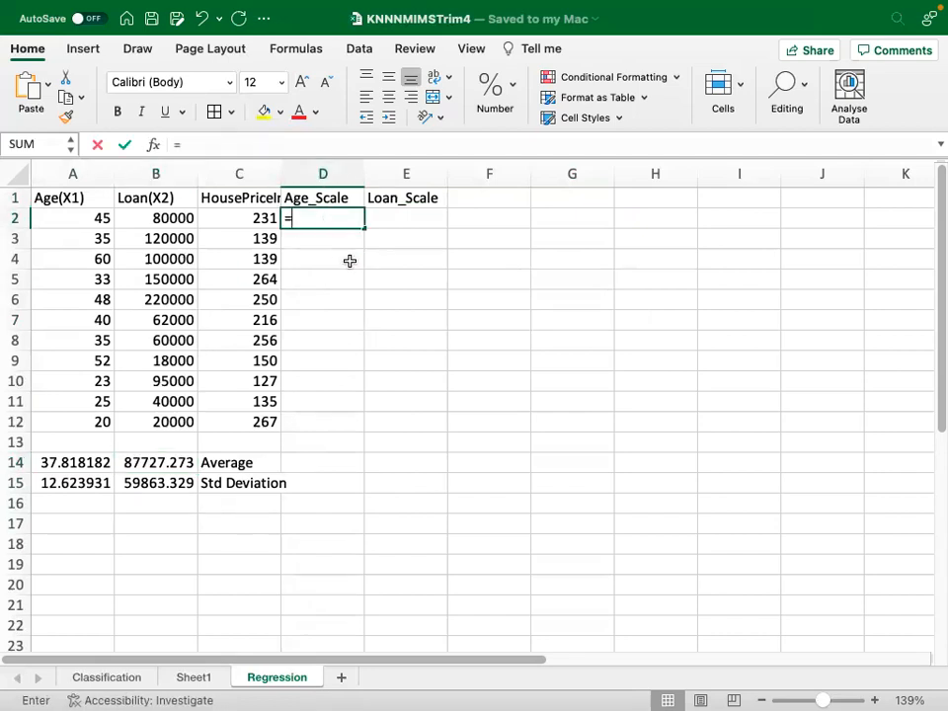
text(()
click(80, 217)
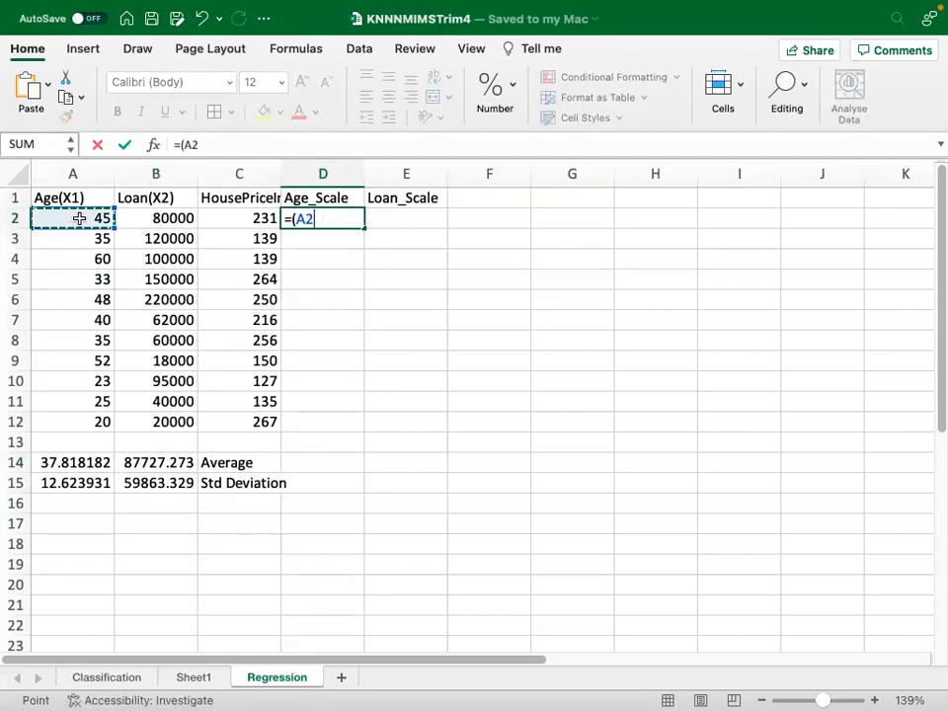
text(0)
key(BackSpace)
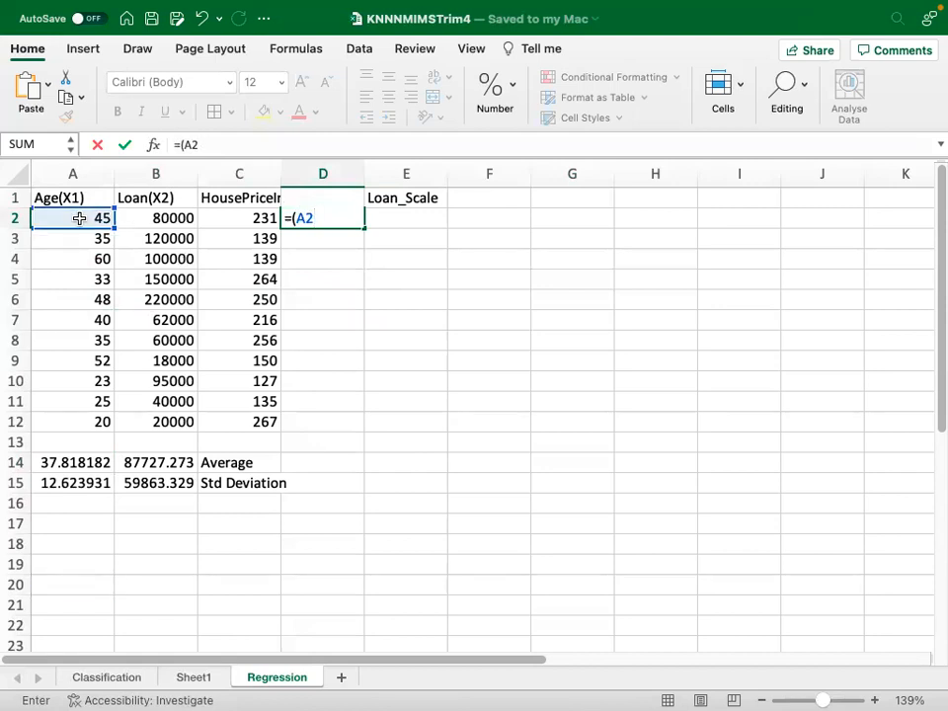
text(-)
click(99, 462)
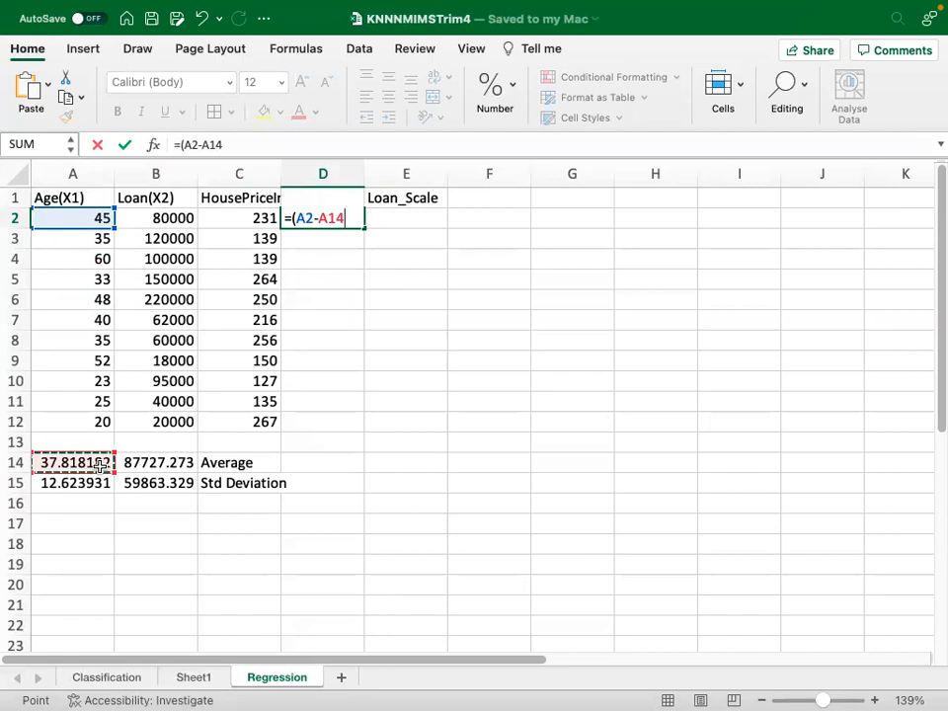
key(F4)
text()/)
click(85, 485)
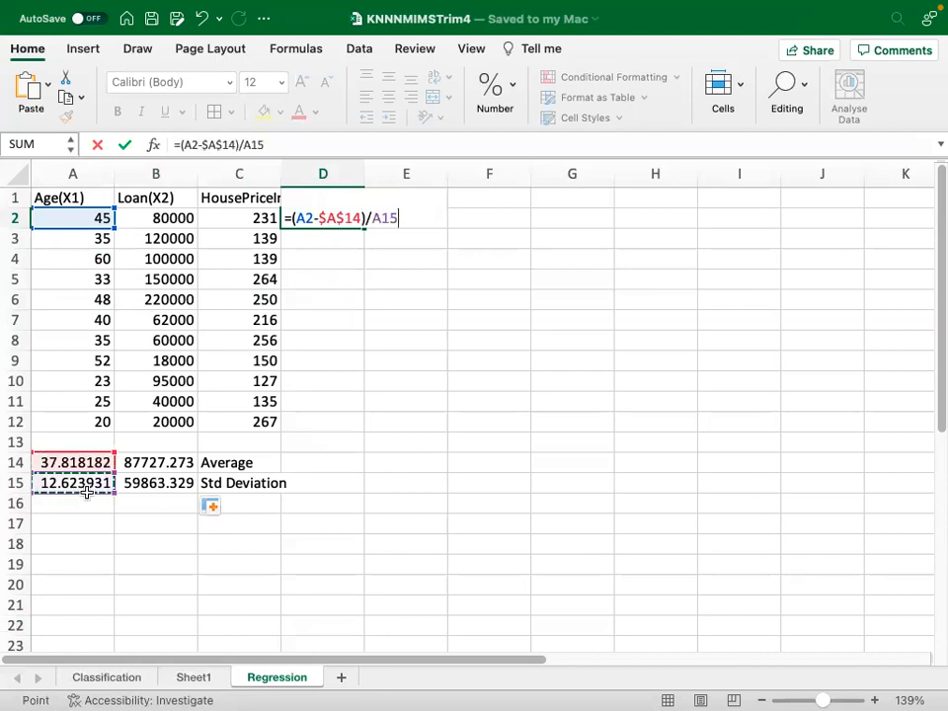
key(F4)
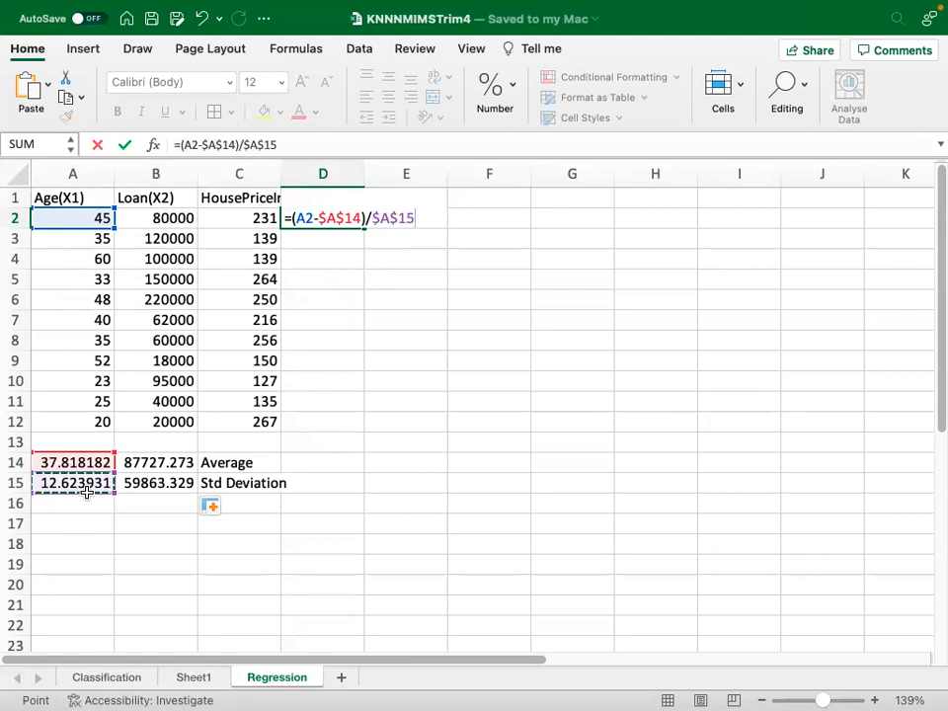
key(Return)
click(332, 219)
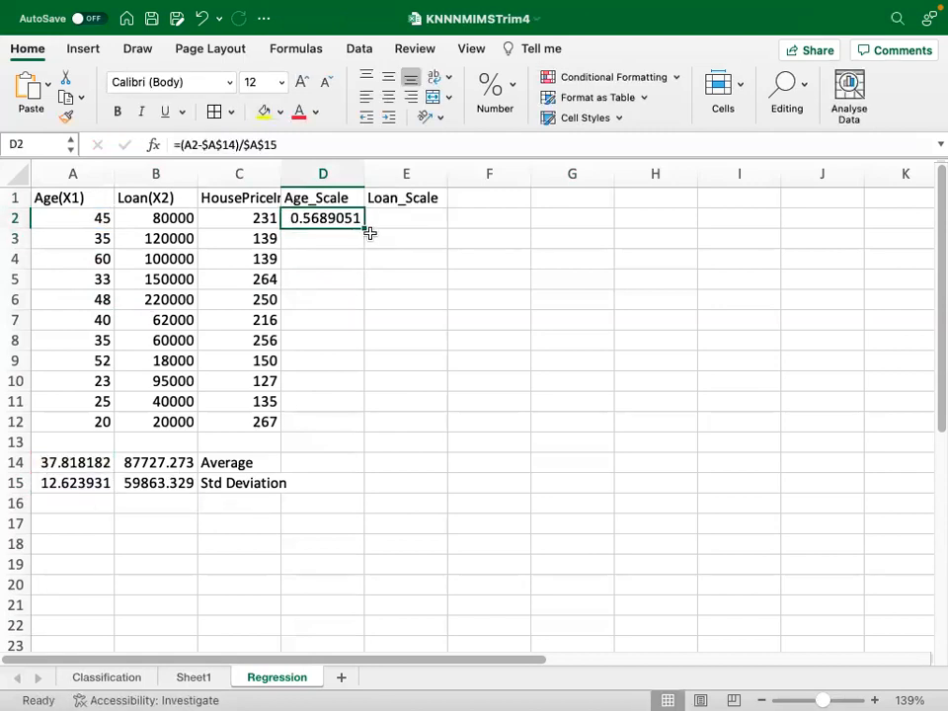
double_click(366, 229)
Standardize the first loan amount by entering =(B2-$B$14)/$B$15 in E2 under Loan_Scale.
click(423, 220)
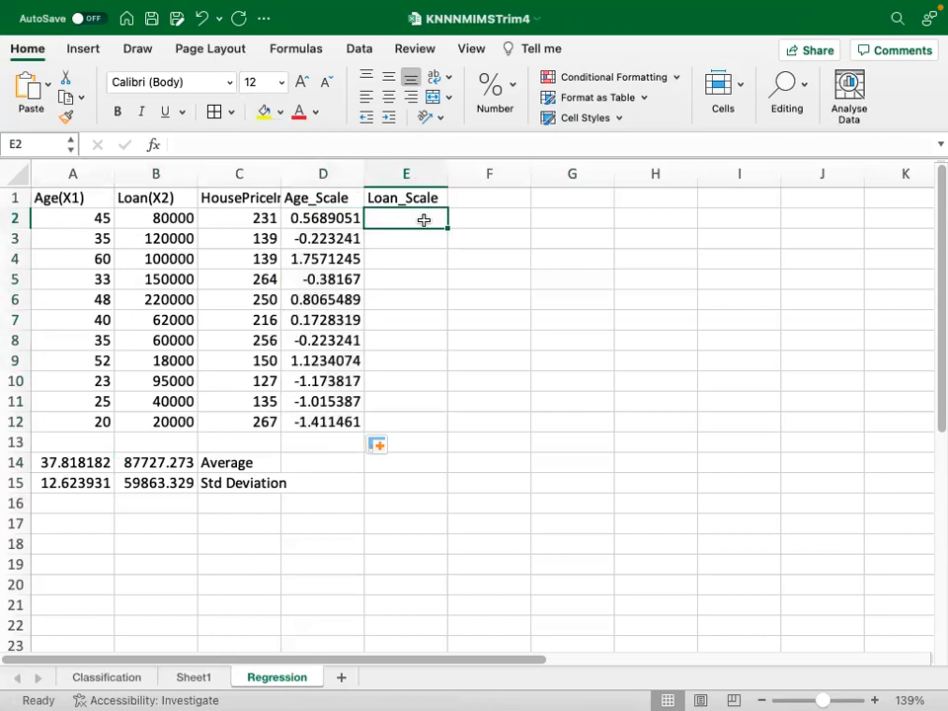
text(=()
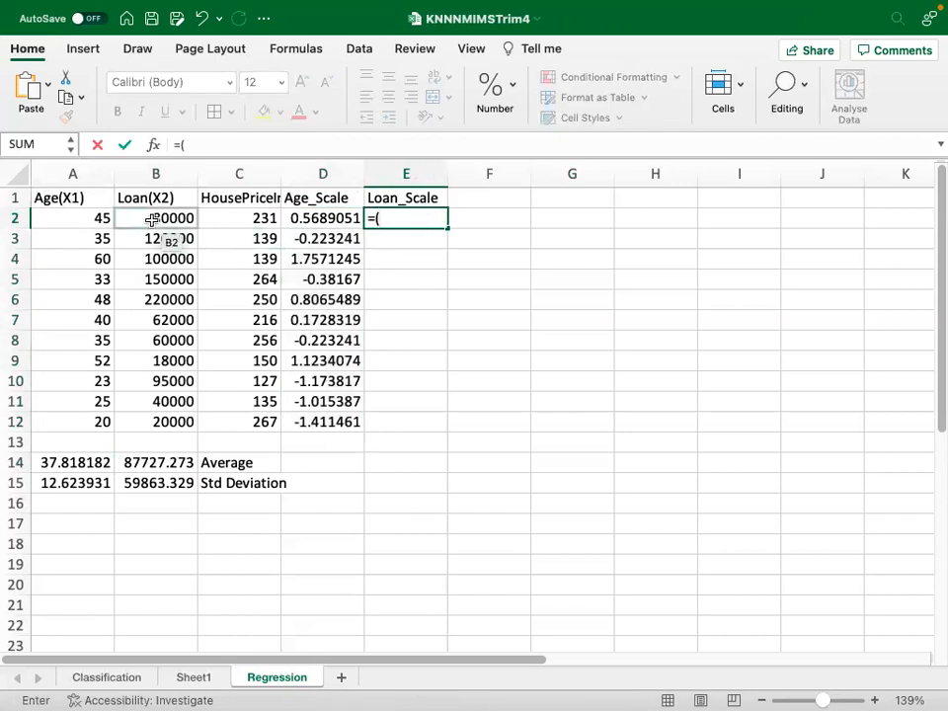
click(151, 219)
text(-)
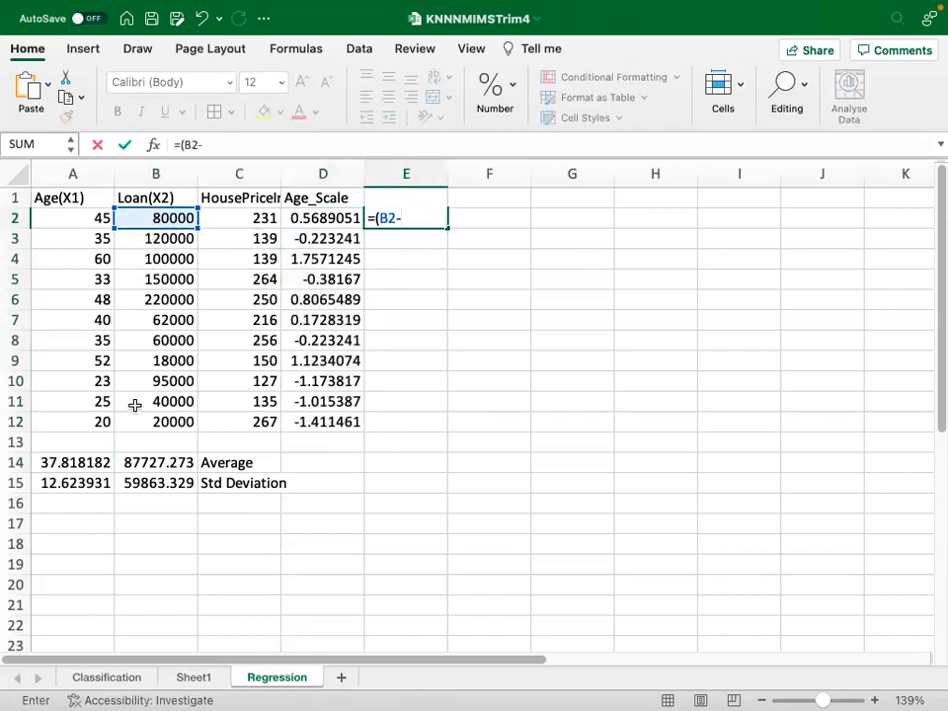
click(146, 462)
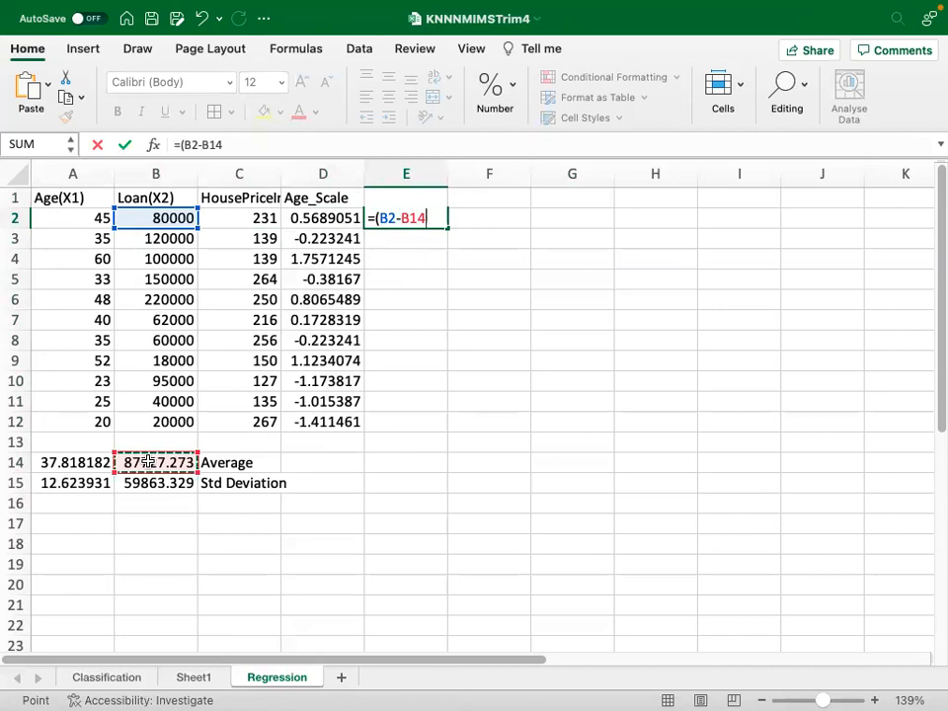
key(F4)
text()/)
click(175, 483)
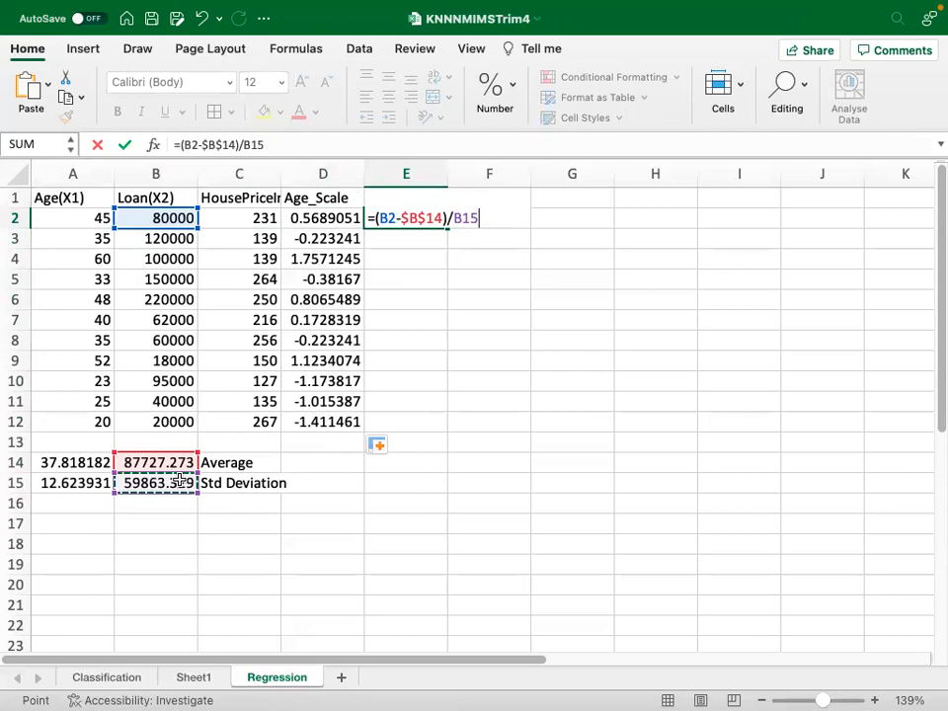
key(F4)
key(Return)
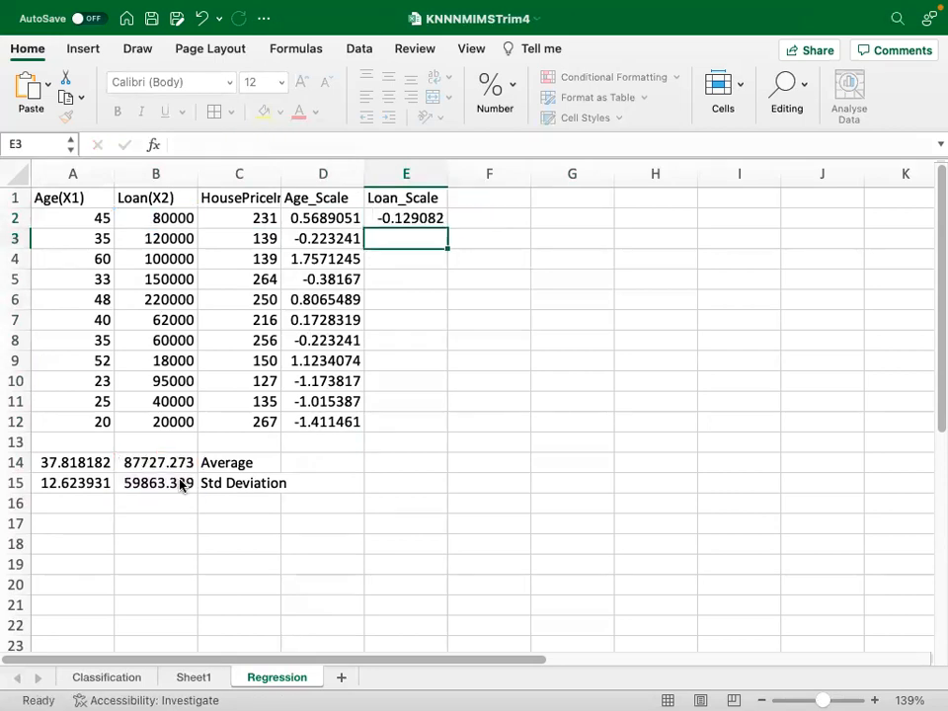
Fill the Loan_Scale standardization formula from E2 down to E12.
click(439, 217)
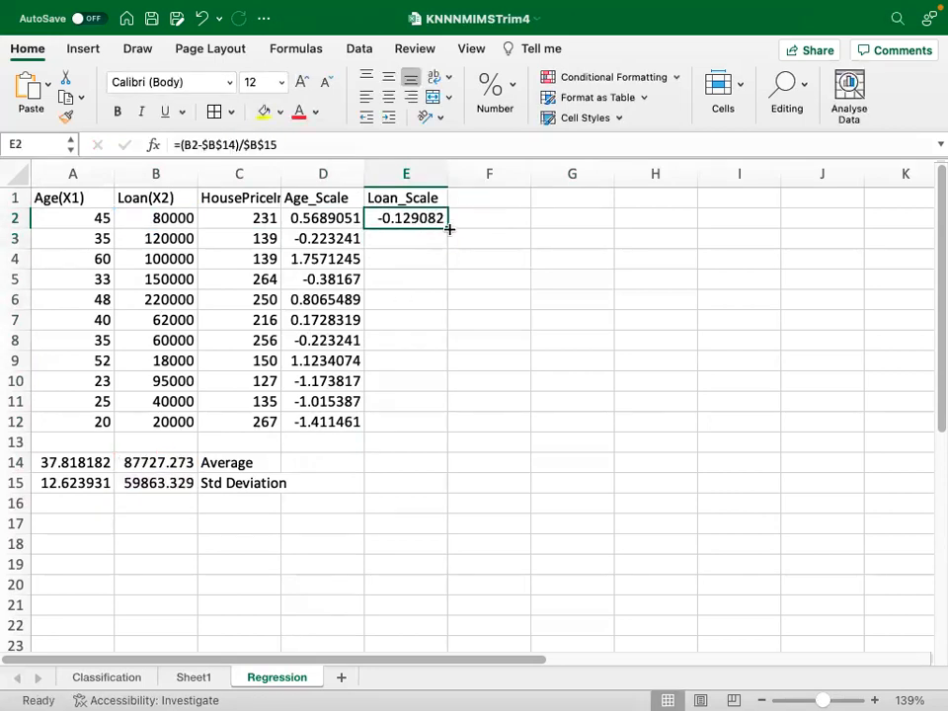
double_click(448, 228)
Set up a prediction case with the title "Find HPI If" in G2, the heading Age in G3 and 28 in G4.
click(603, 218)
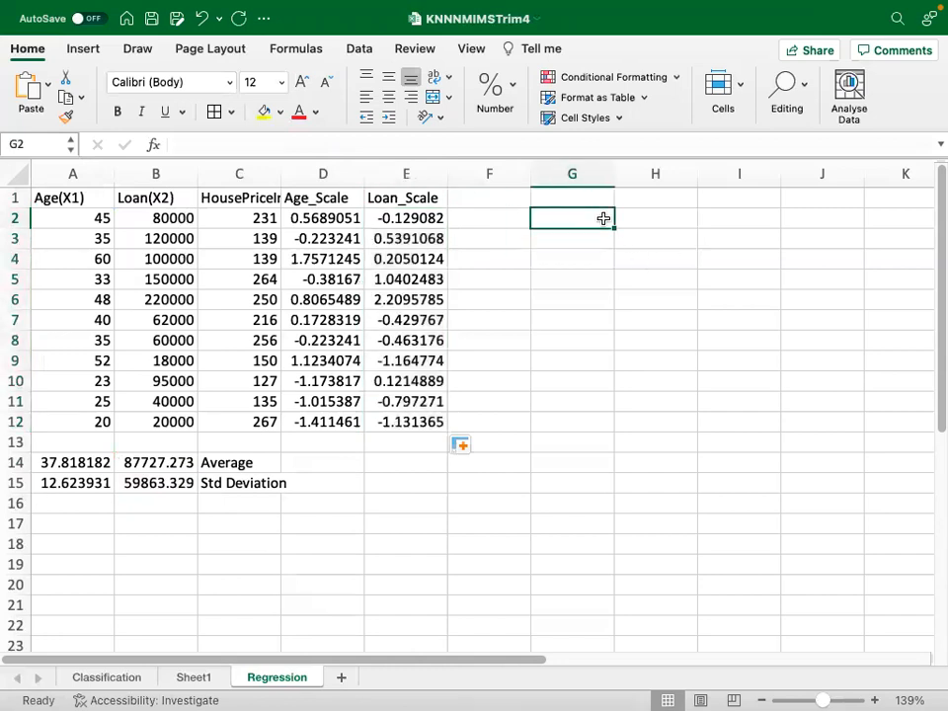
text(Find)
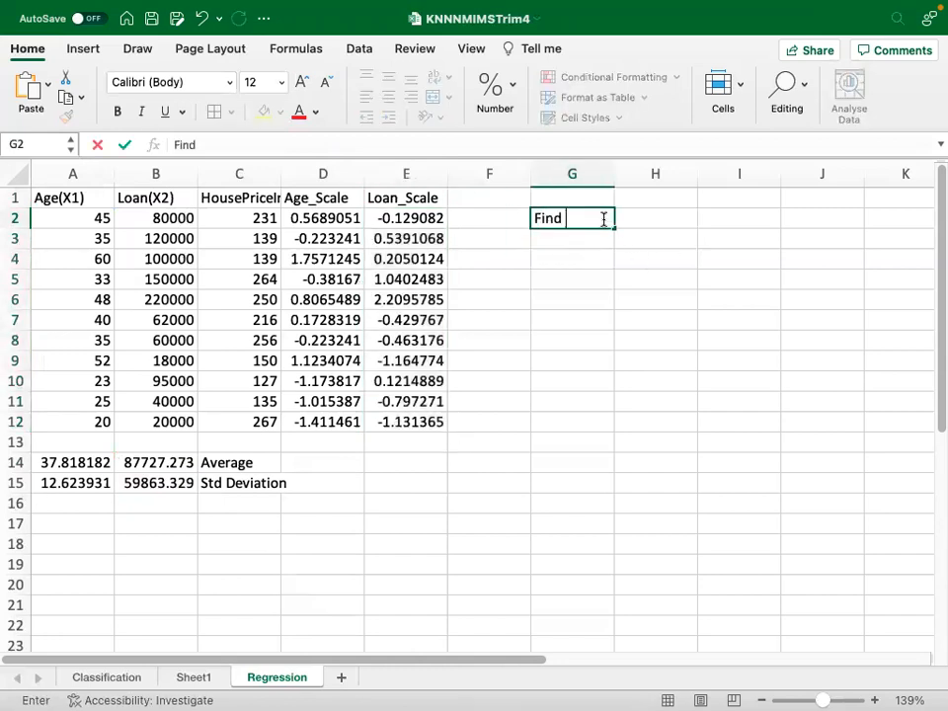
text( HPI If)
key(Return)
text(Age)
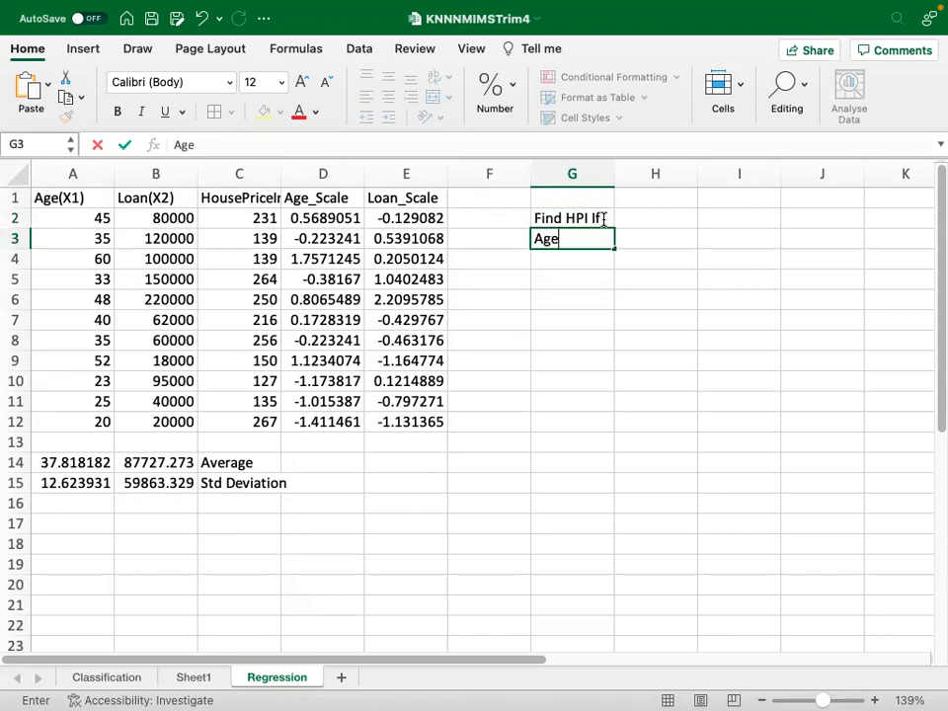
key(Return)
text(2)
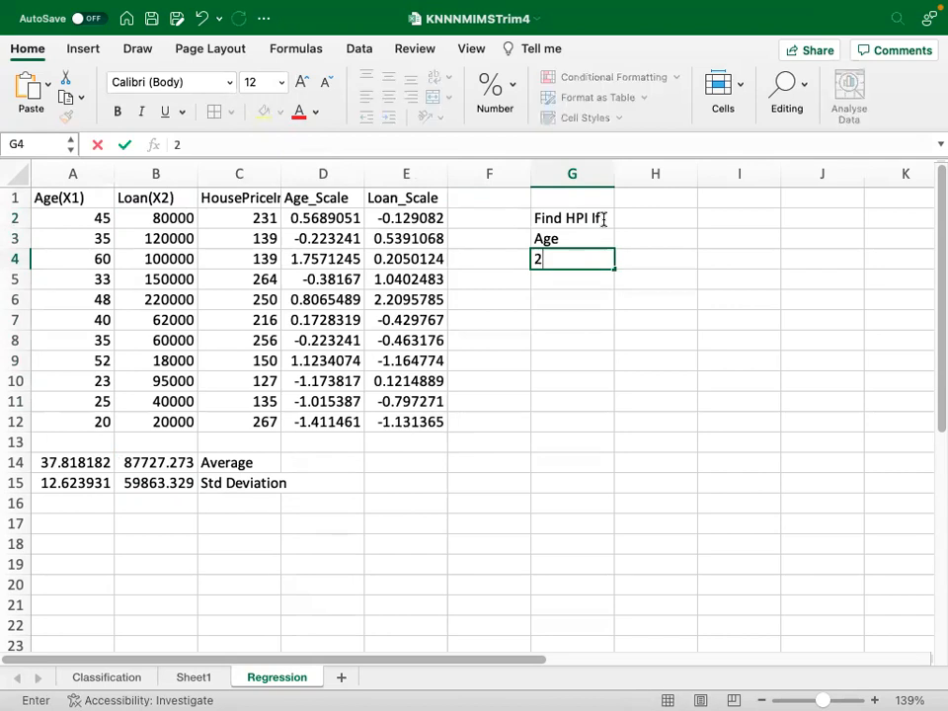
text(8)
key(ctrl+Return)
Add the heading Loan in H3 beside Age and enter 78000 beneath it in H4.
key(Up)
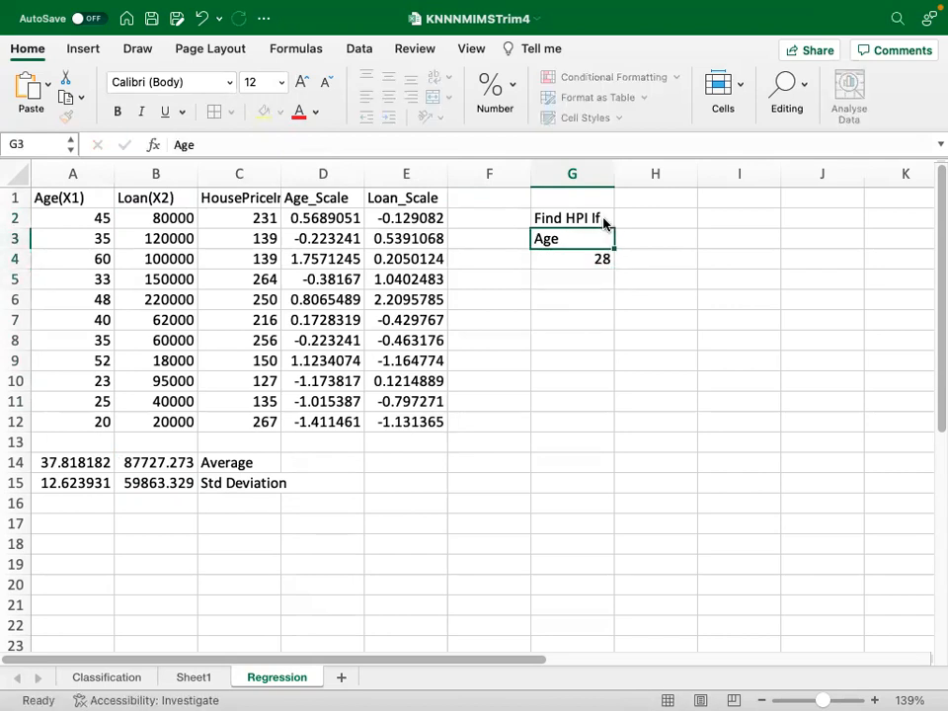
key(Down)
key(Up)
key(Right)
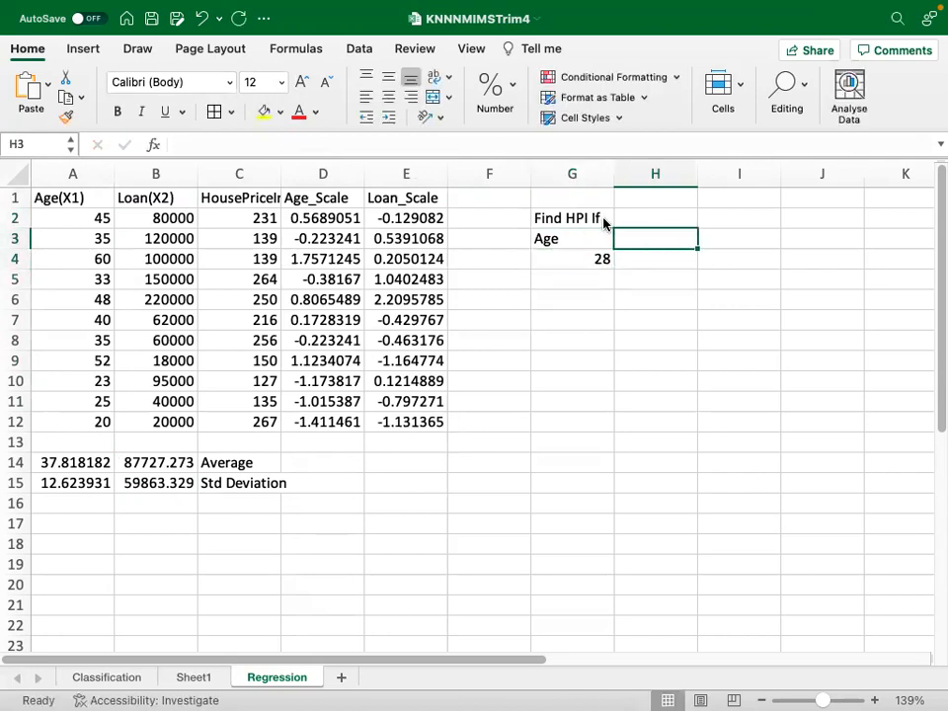
text(Loan)
key(Return)
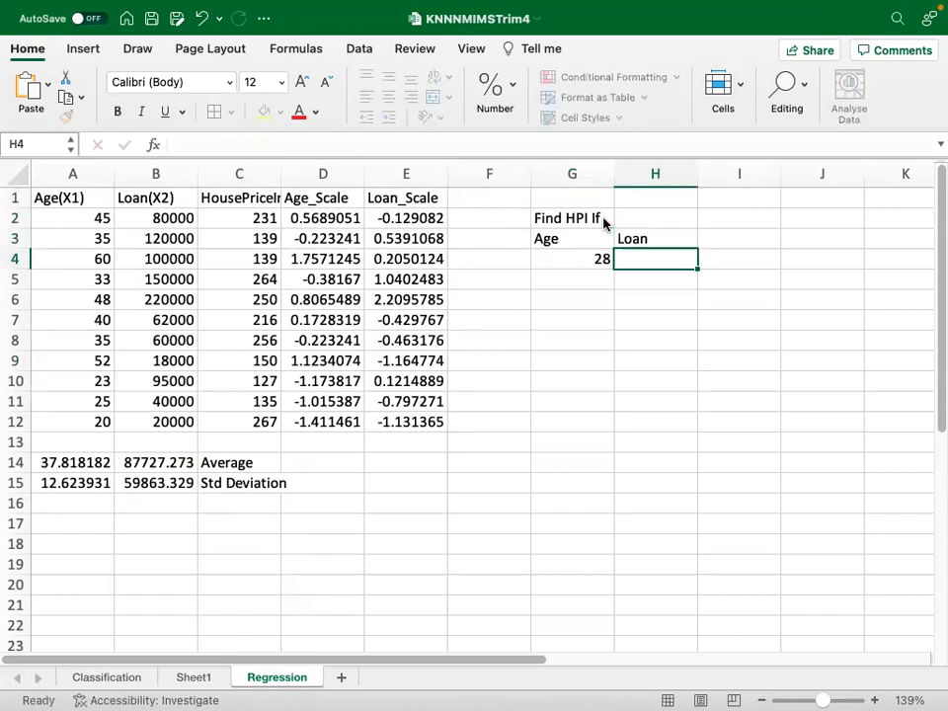
text(78000)
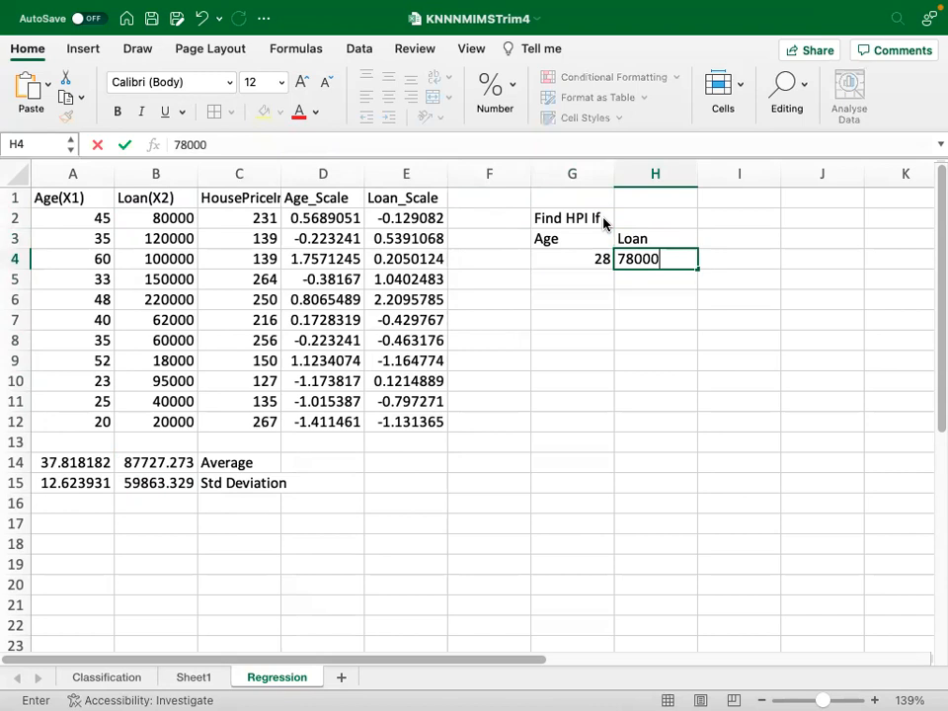
key(Return)
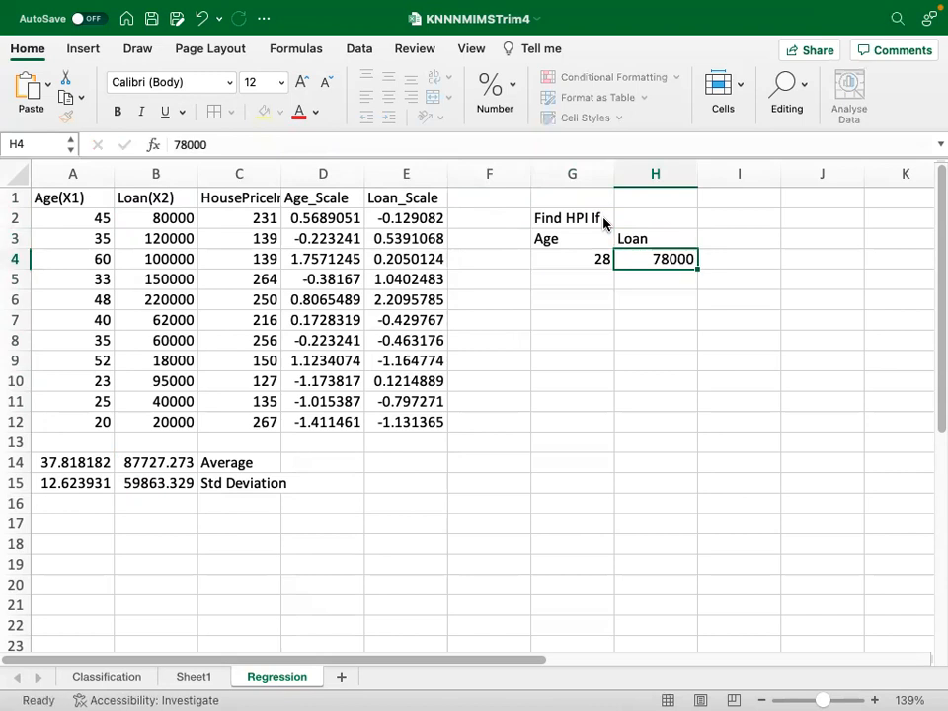
Add the heading HPI in I3 next to Loan.
key(Right)
key(Up)
key(Up)
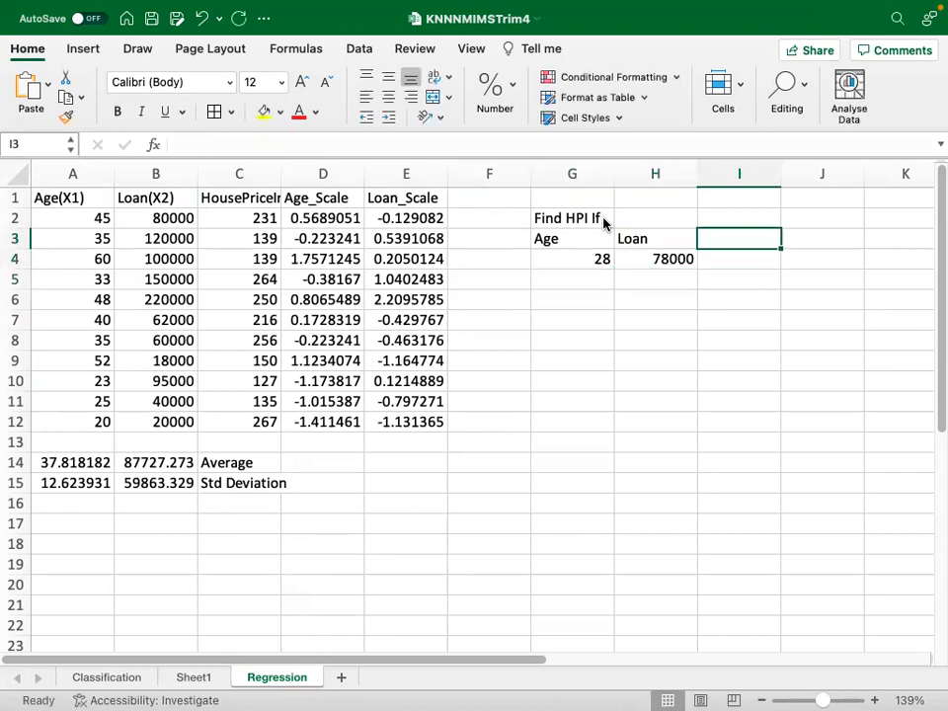
text(HPI)
key(Return)
Enter the note "Assume K=5" in G6 below the prediction case.
key(Down)
key(Down)
key(Left)
key(Left)
text(A)
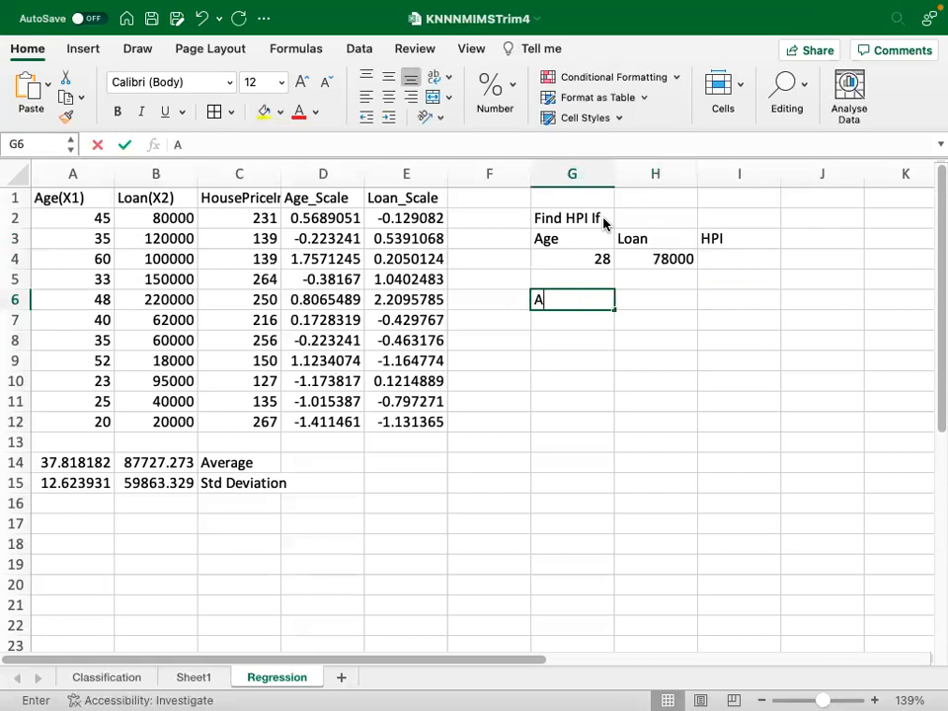
text(ssume K)
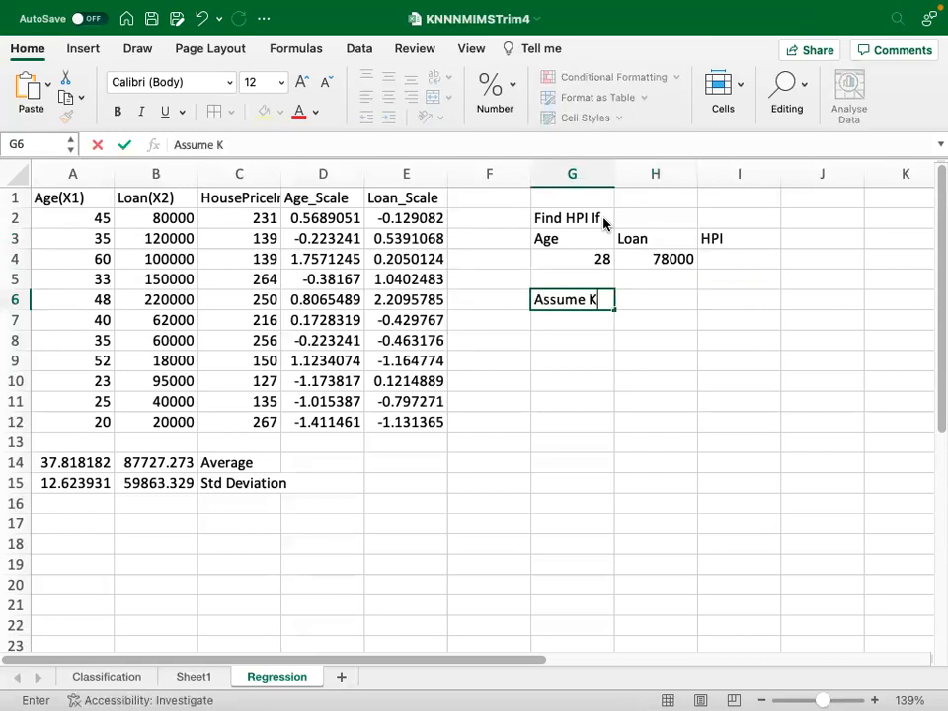
text(=5)
key(Return)
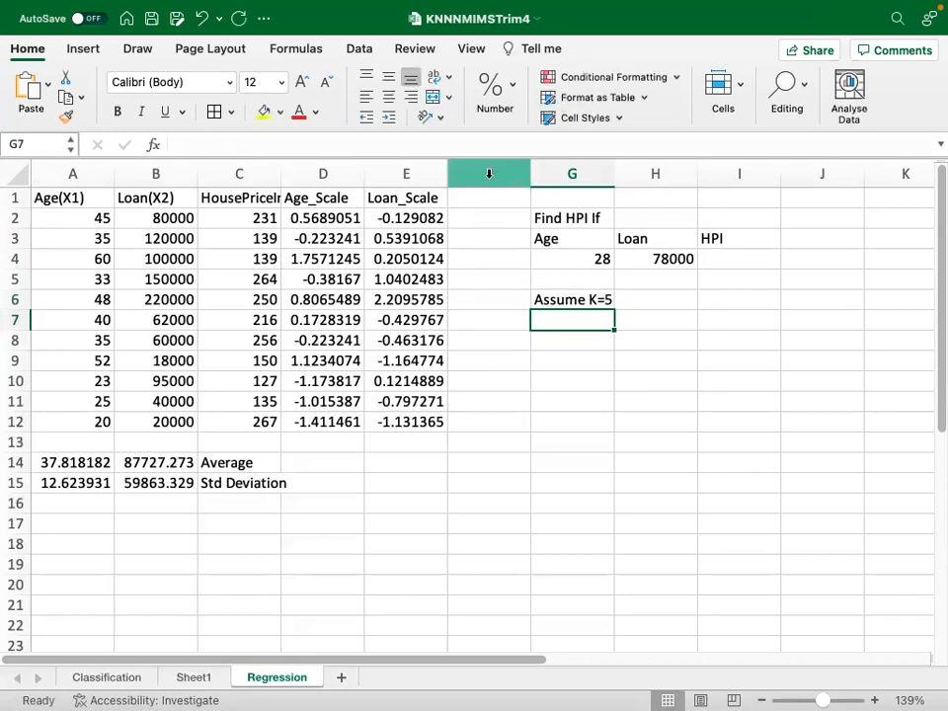
Insert a column before column F and enter the heading "Euclidean Distance" in F1.
right_click(489, 174)
click(529, 275)
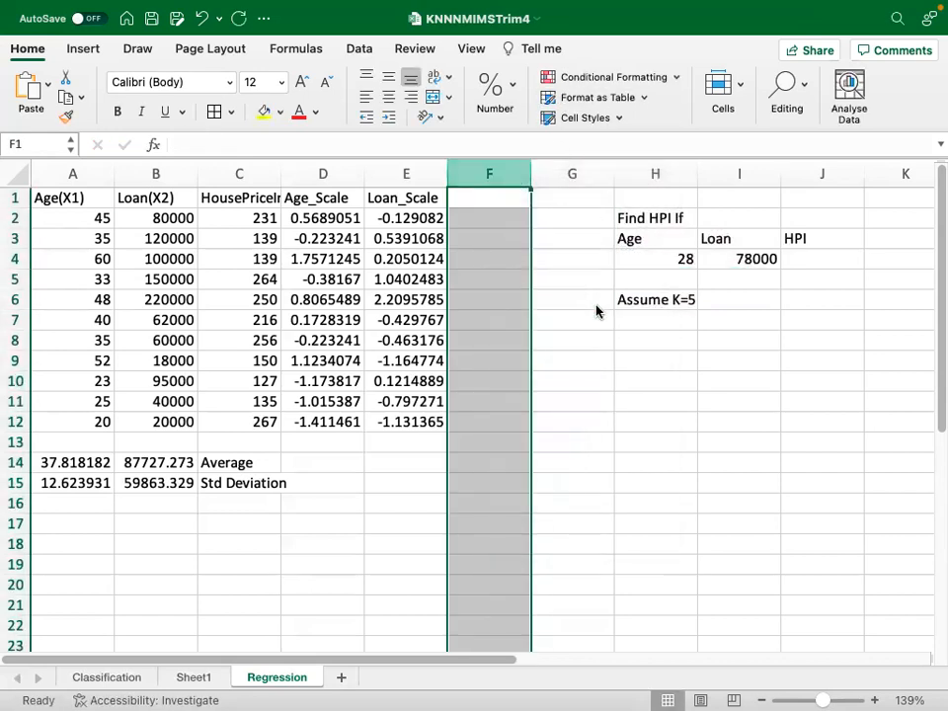
click(566, 303)
click(487, 197)
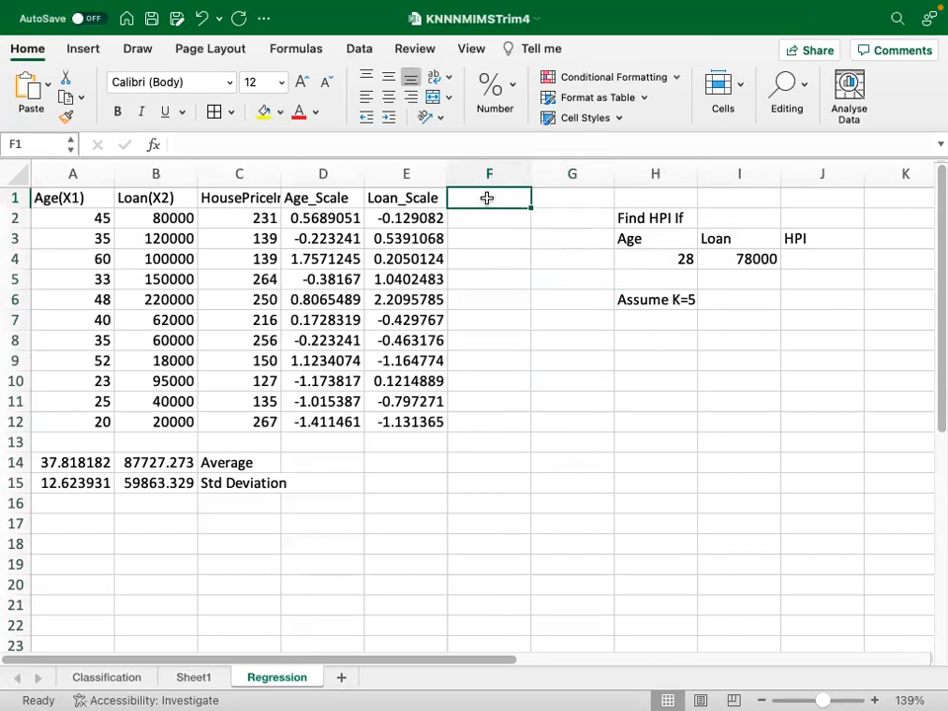
text(Eucli)
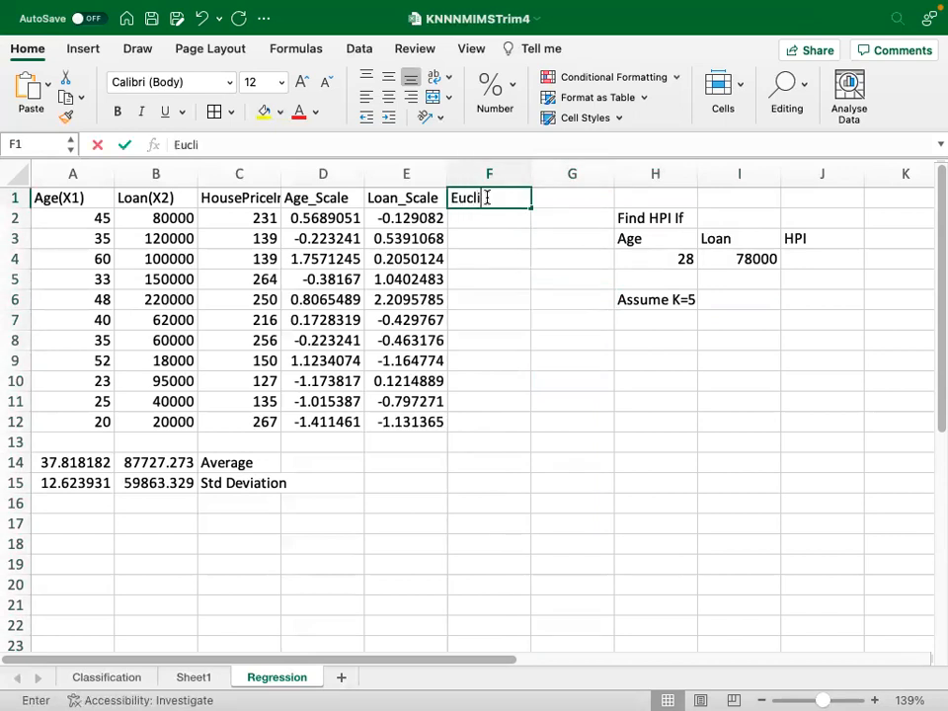
text(dean D)
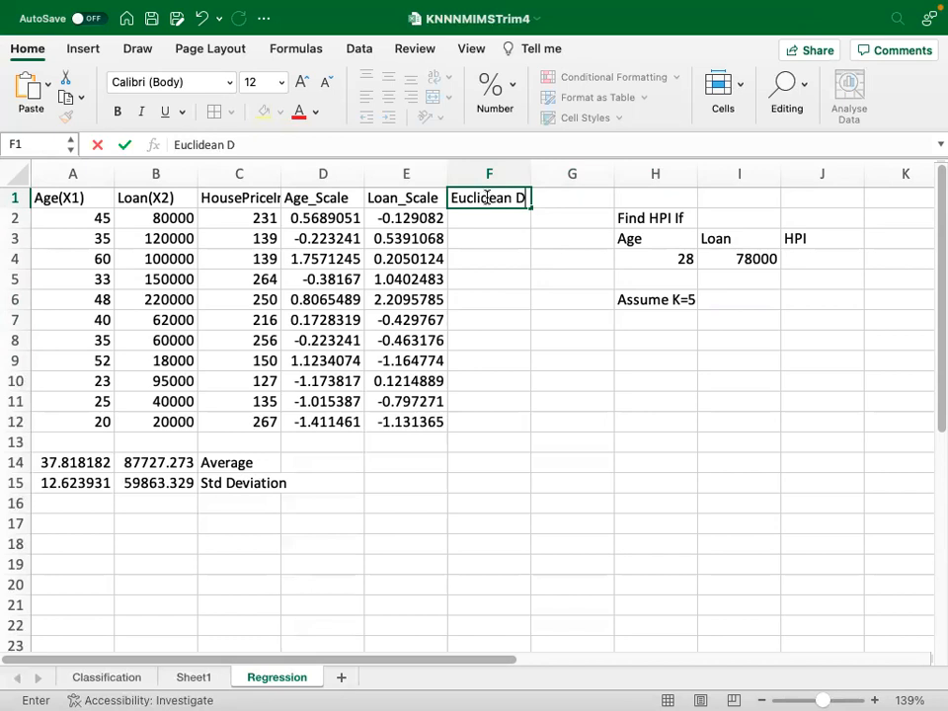
text(istance)
click(525, 283)
click(496, 214)
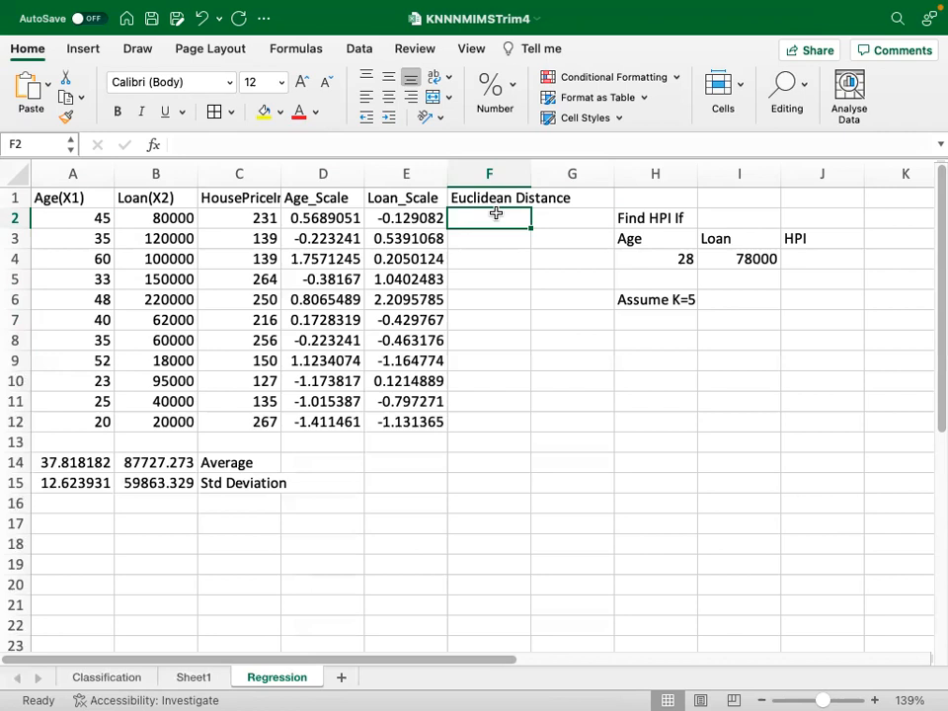
Standardize the prediction case's age by entering =(H4-A14)/A15 in H5.
click(652, 279)
text(=()
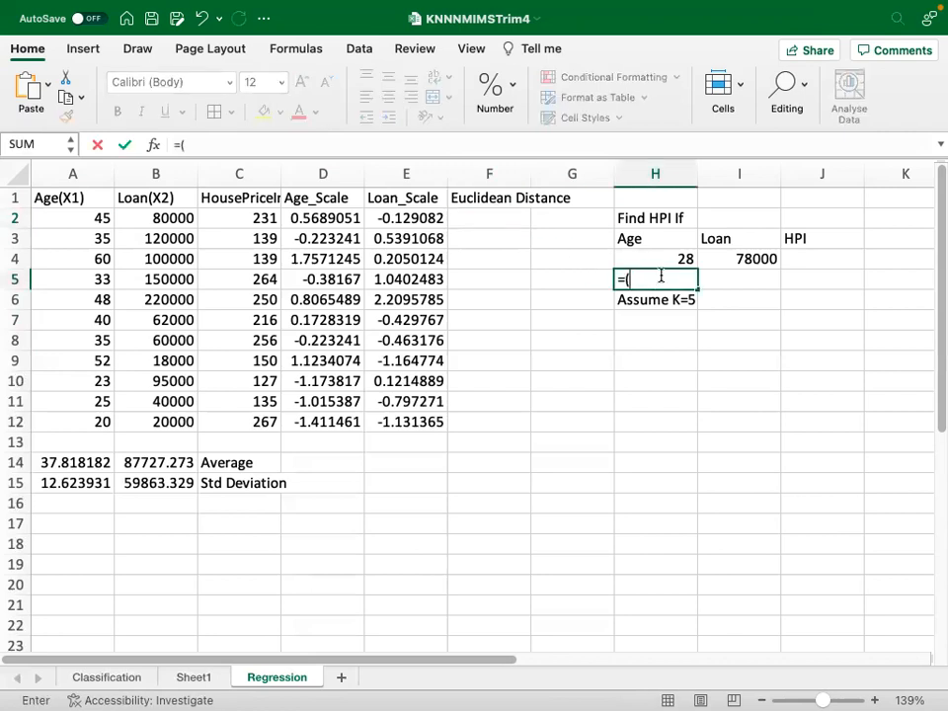
click(685, 259)
text(-)
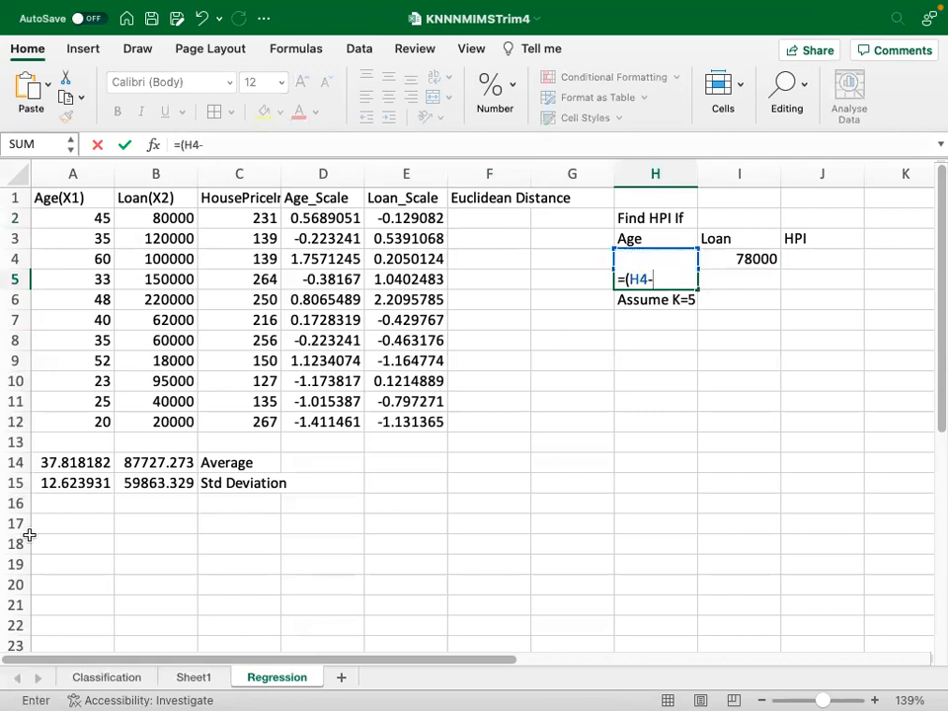
click(86, 468)
text()/)
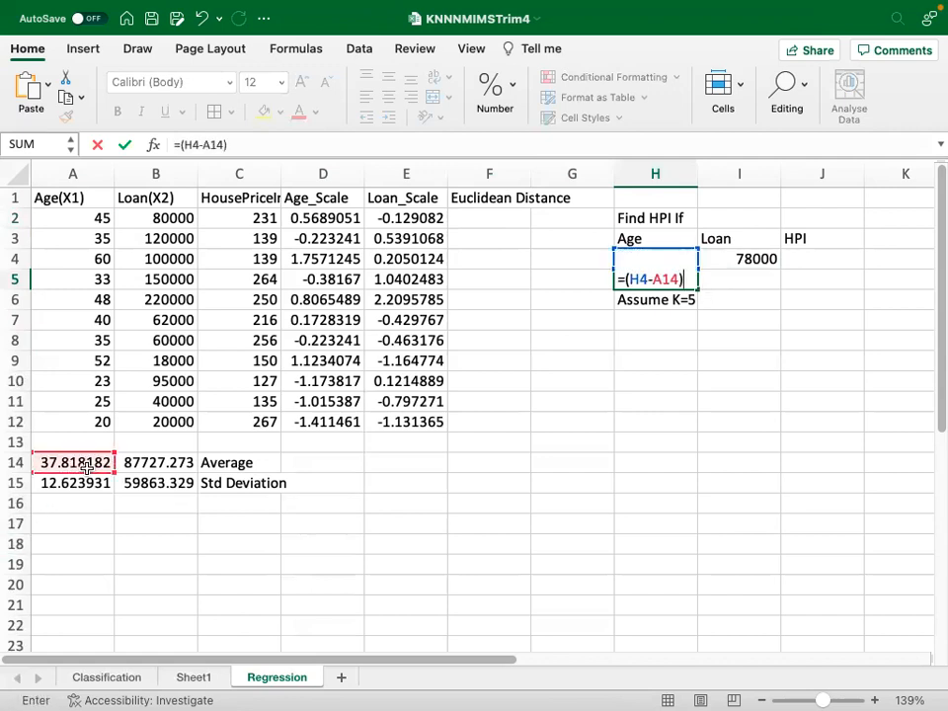
click(87, 485)
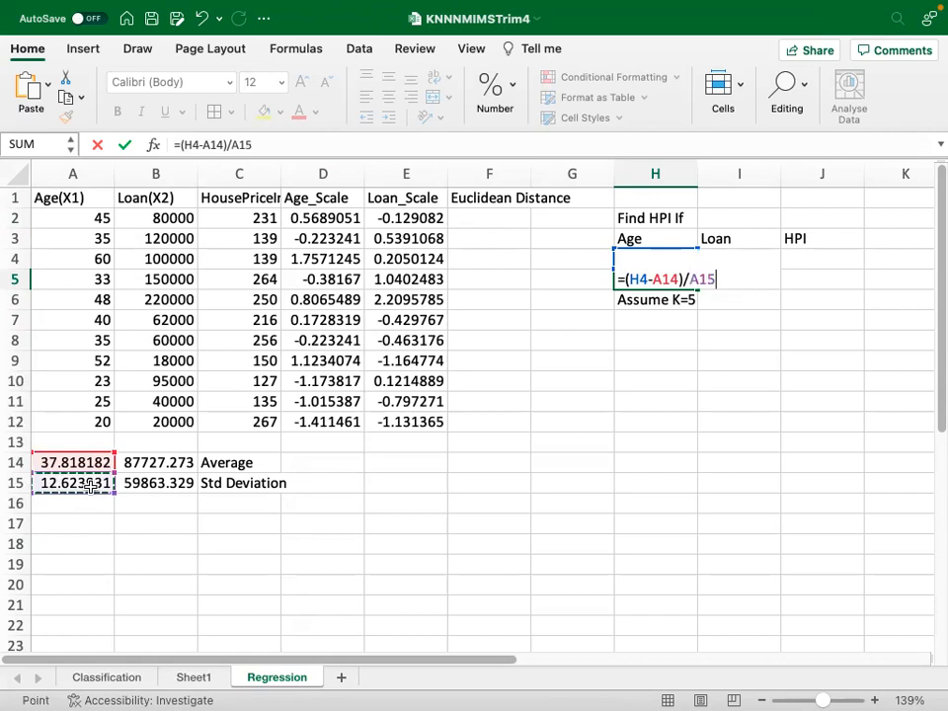
key(Return)
Standardize the prediction case's loan by entering =(I4-B14)/B15 in I5.
click(737, 281)
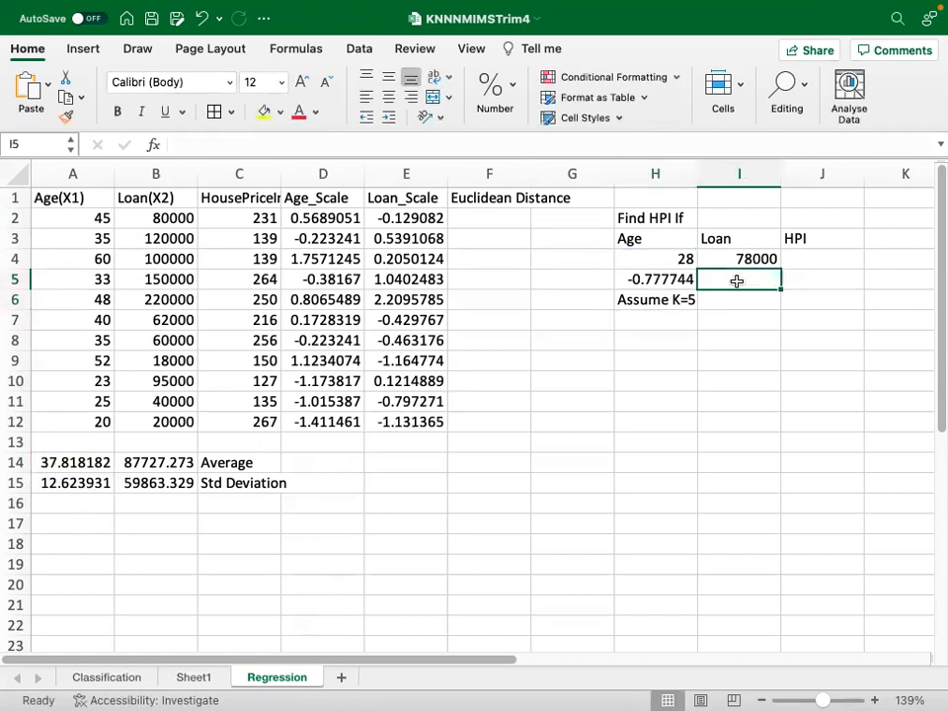
text(=()
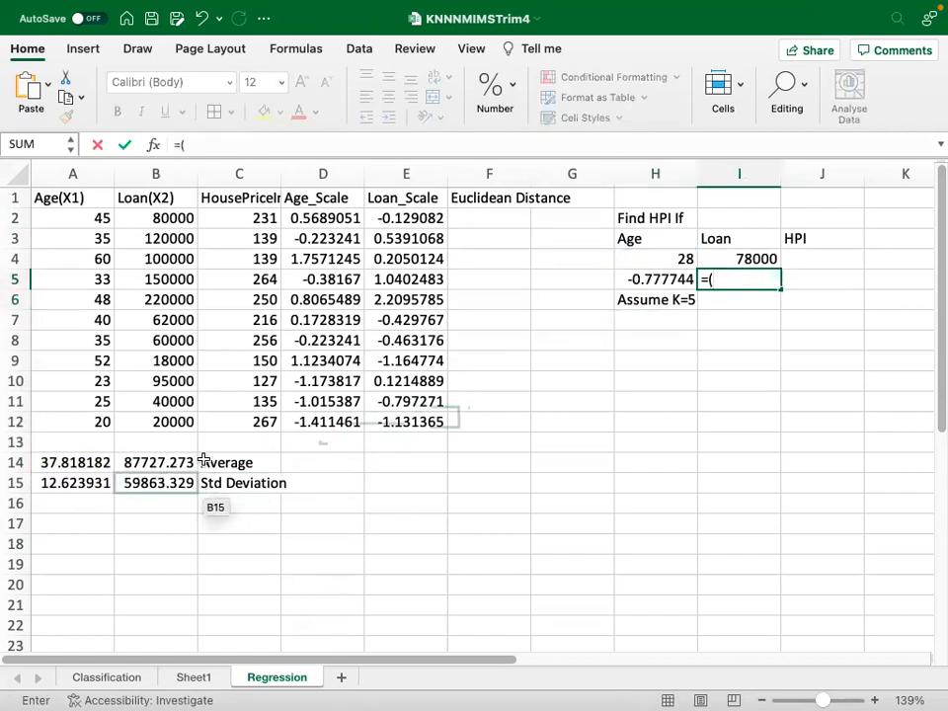
click(748, 260)
text(-)
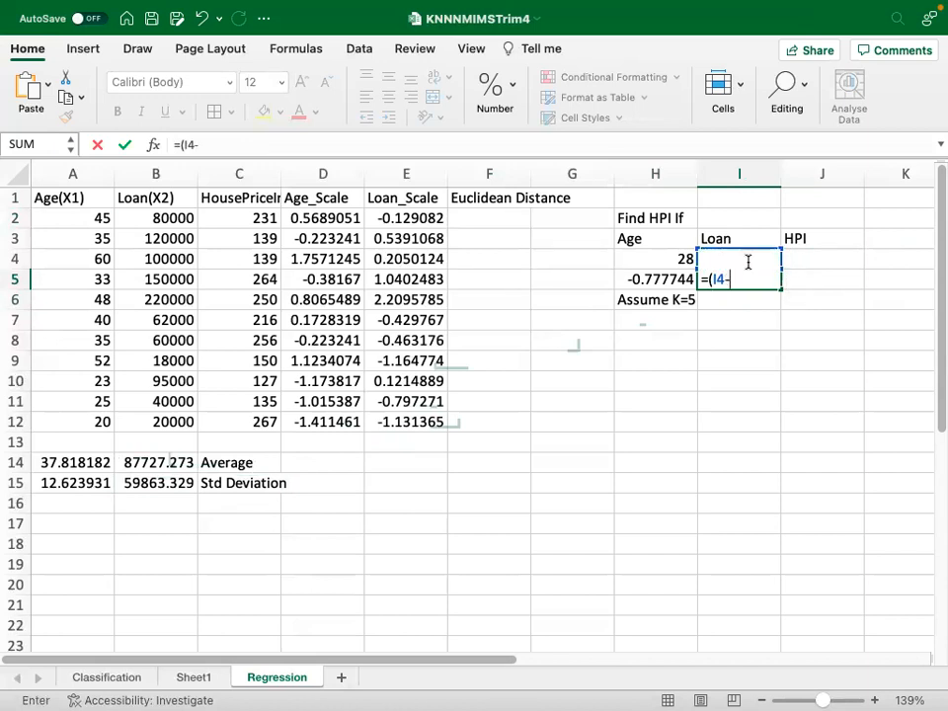
click(148, 462)
text()/)
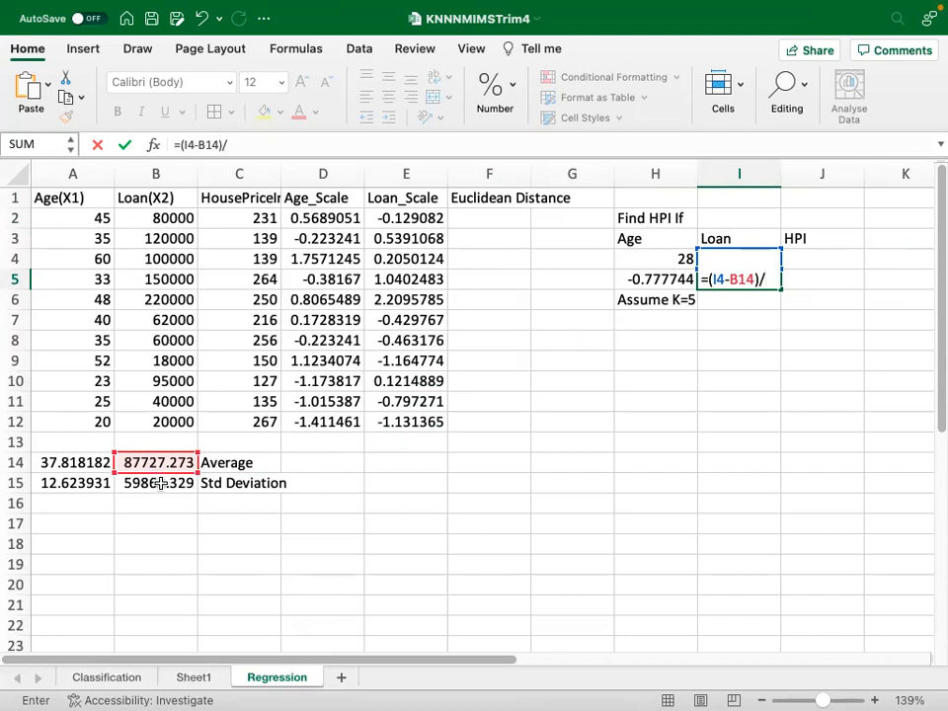
click(161, 484)
key(Return)
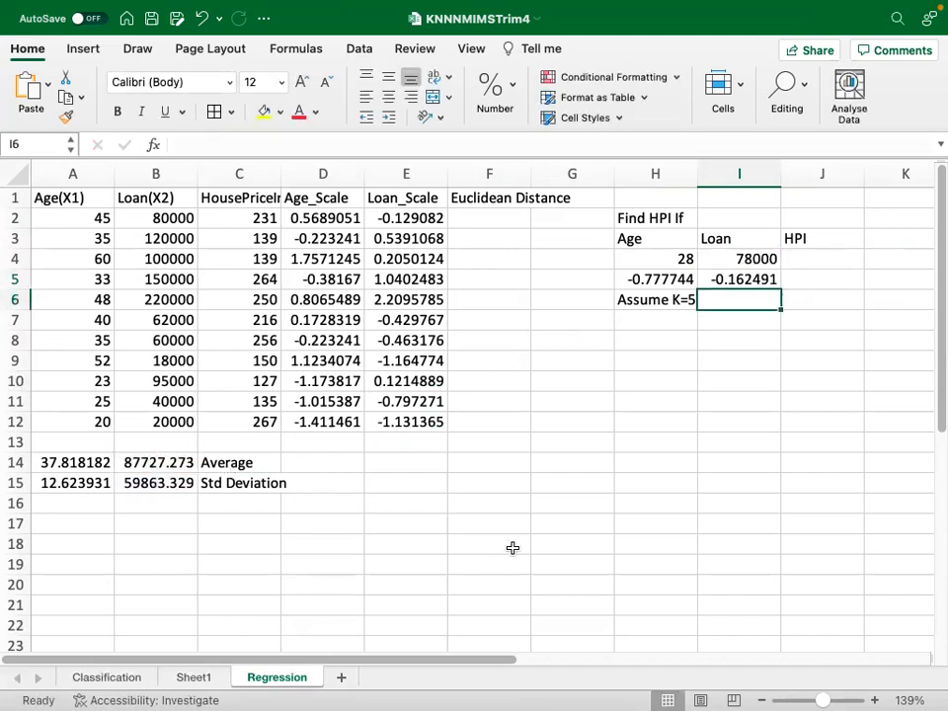
click(512, 546)
click(684, 317)
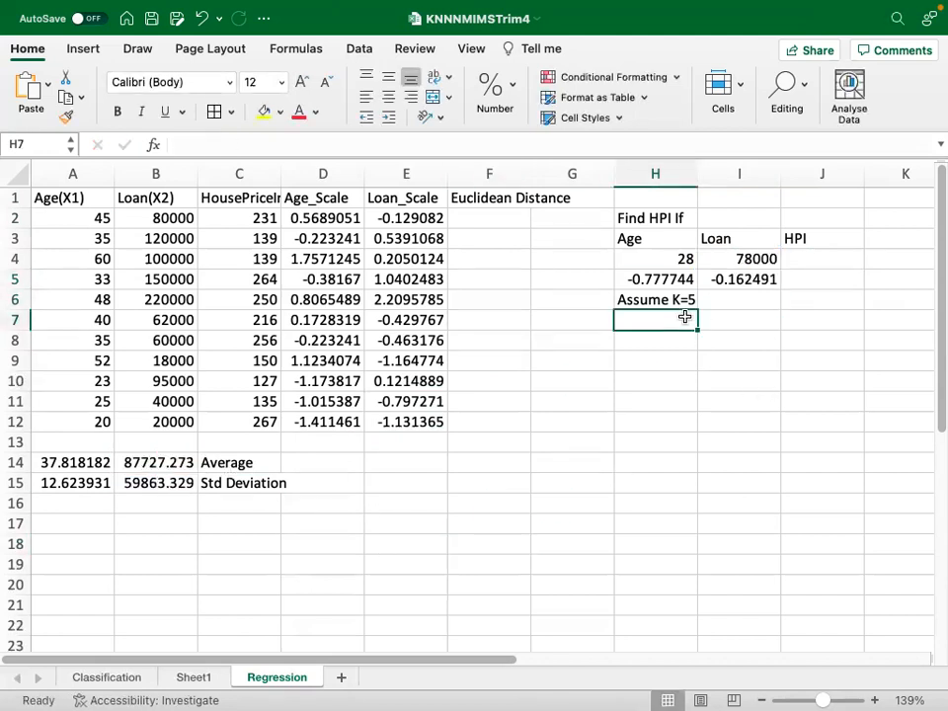
Write the Euclidean distance formula =sqrt((H5-D2)^2+(I5-E2)^2 in F2 from the prediction case's and first row's scaled values.
click(494, 218)
text(=)
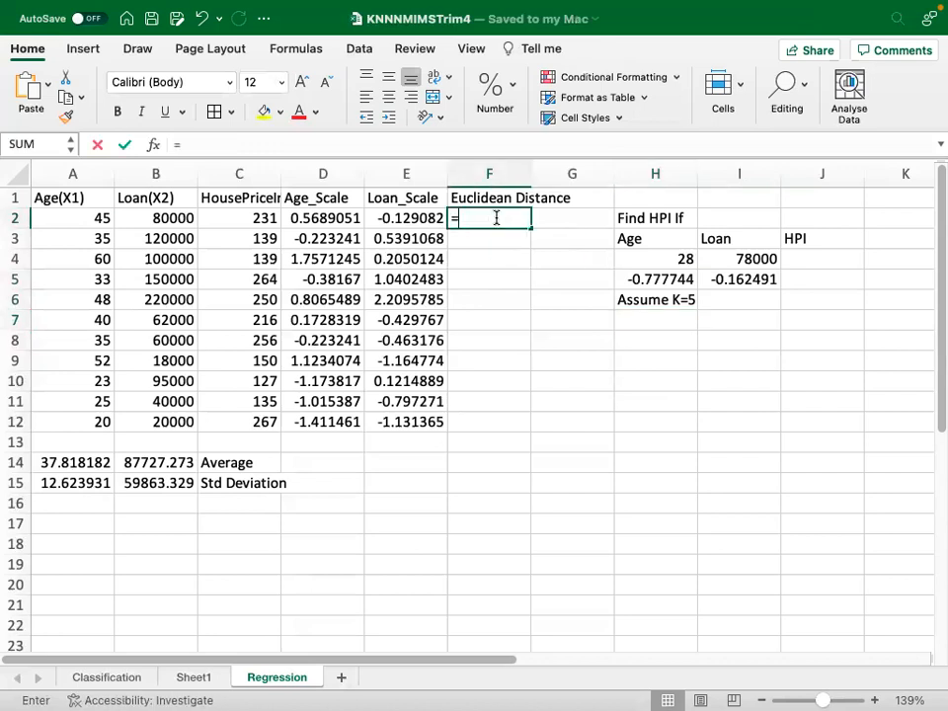
text(sqrt(()
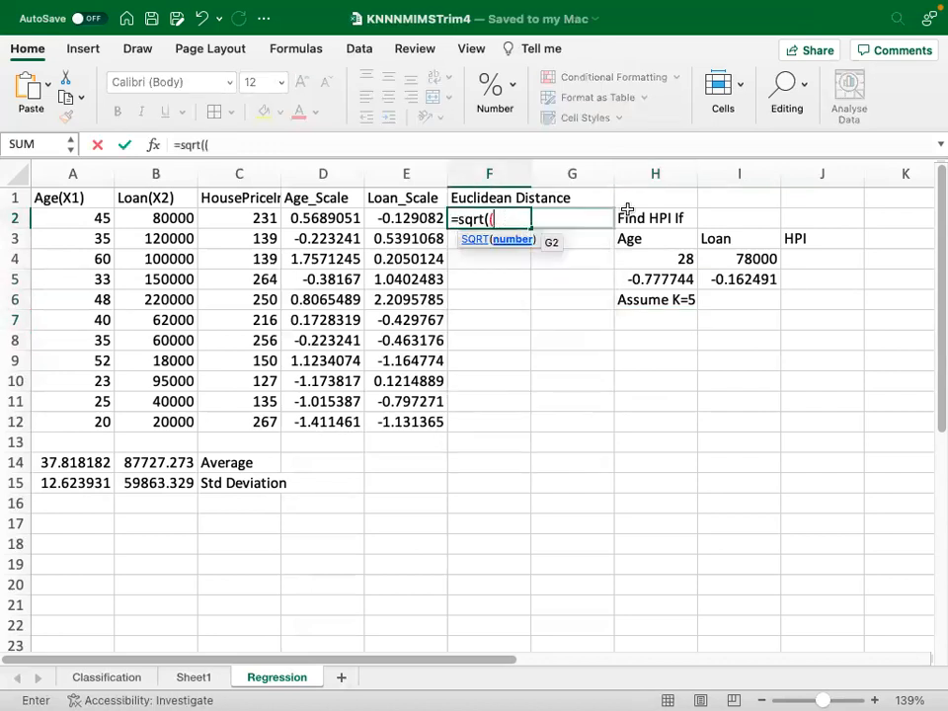
click(631, 280)
text(-)
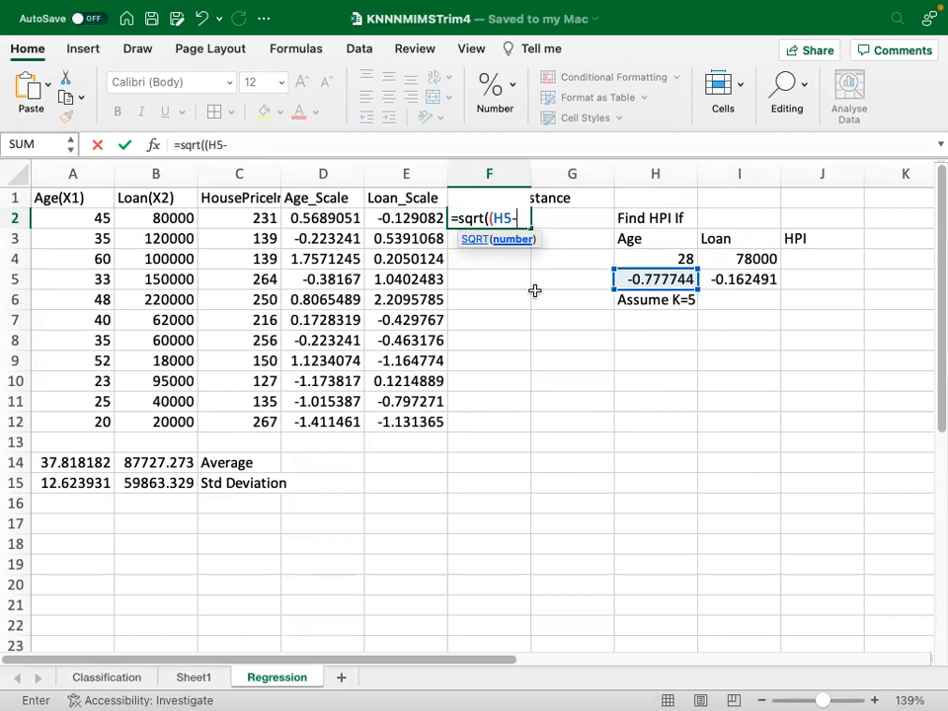
click(323, 216)
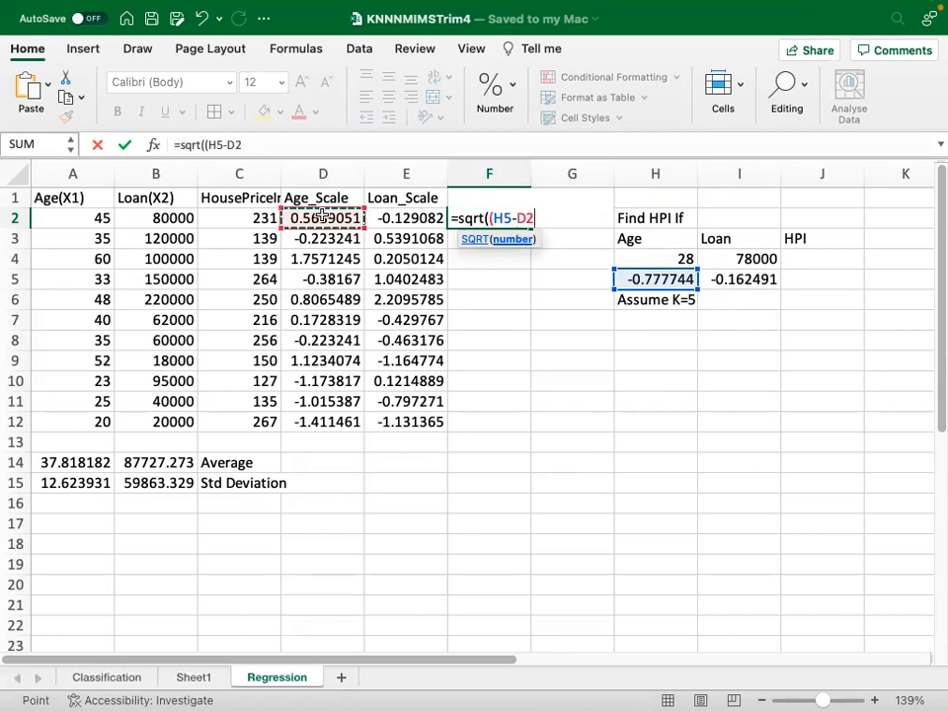
text()^2+()
click(735, 279)
text(-)
click(407, 219)
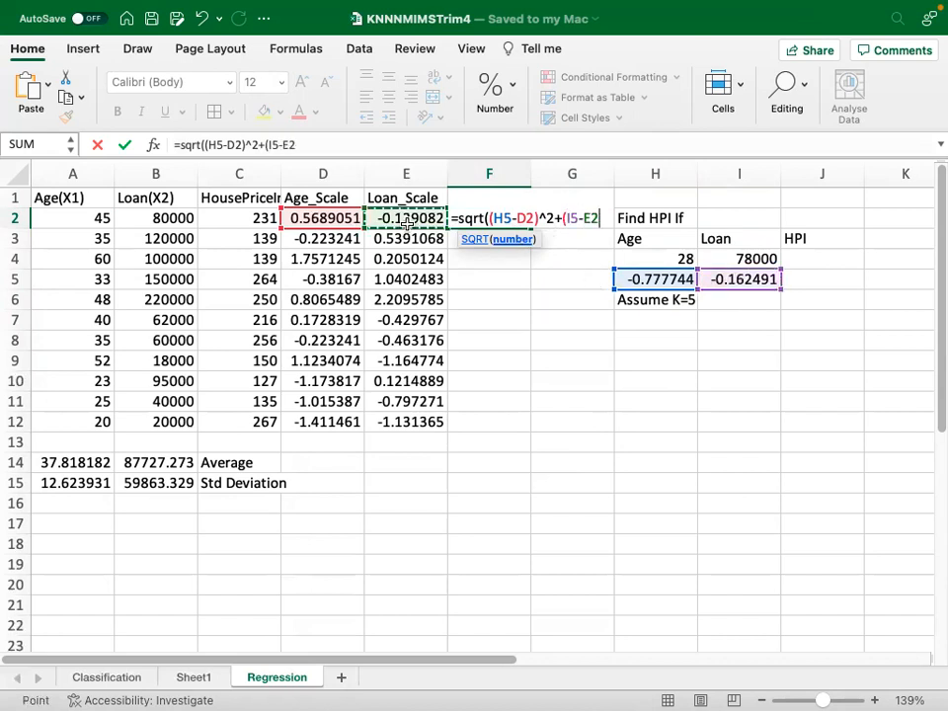
text()^2)
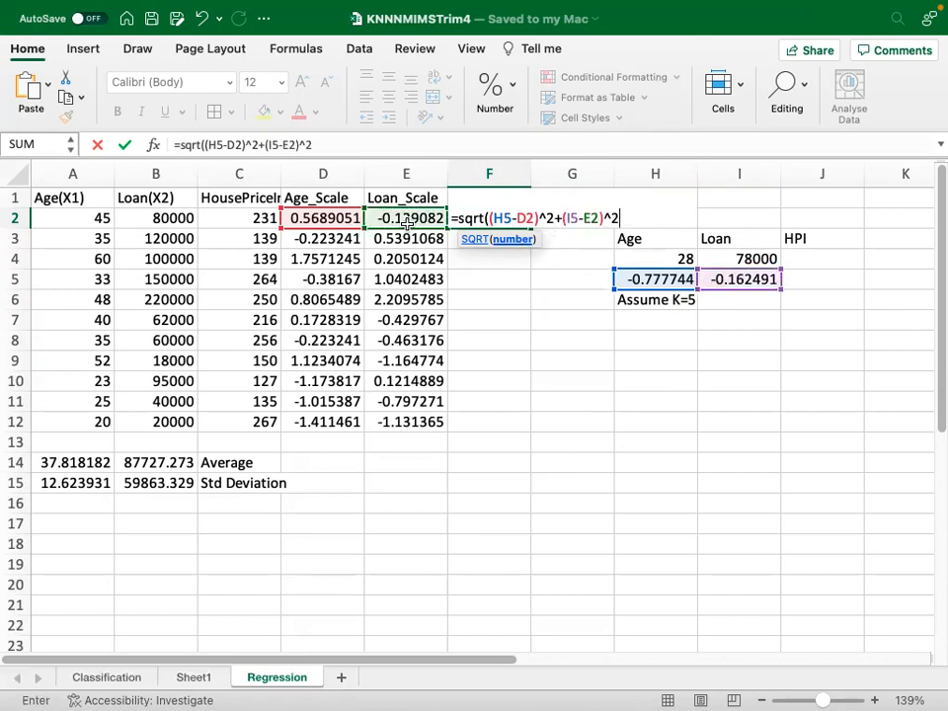
Make H5 and I5 absolute in the F2 formula and complete it as =SQRT(($H$5-D2)^2+($I$5-E2)^2).
click(506, 217)
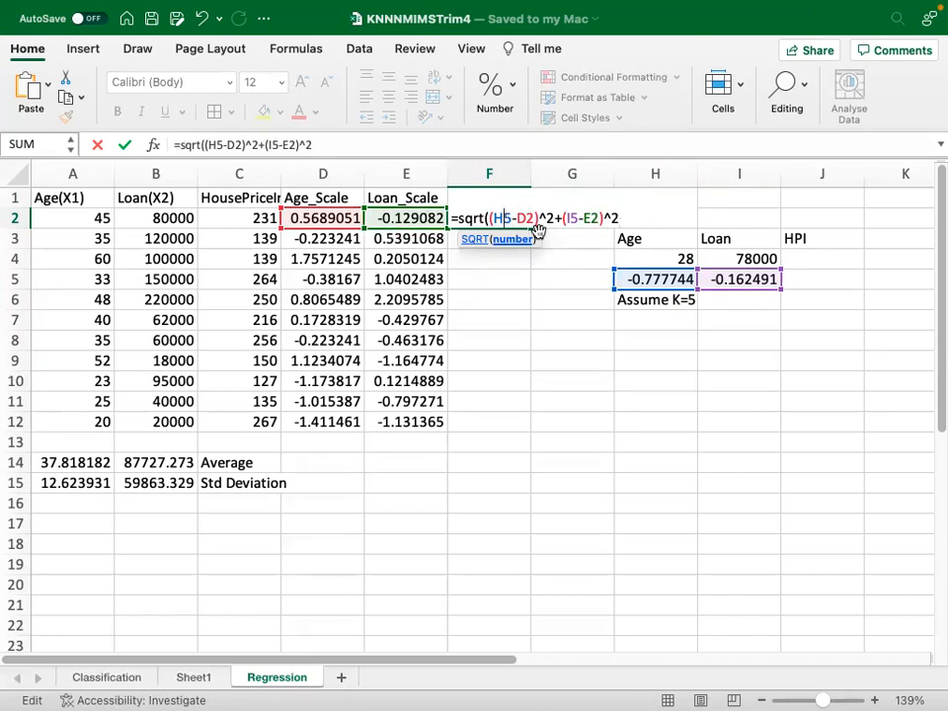
key(F4)
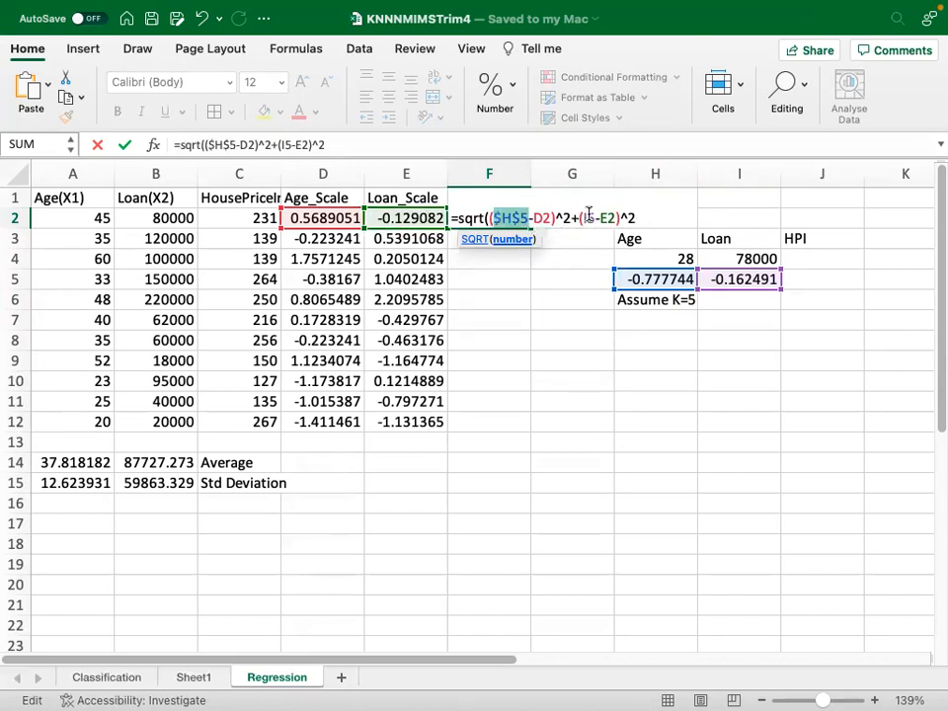
click(588, 217)
key(F4)
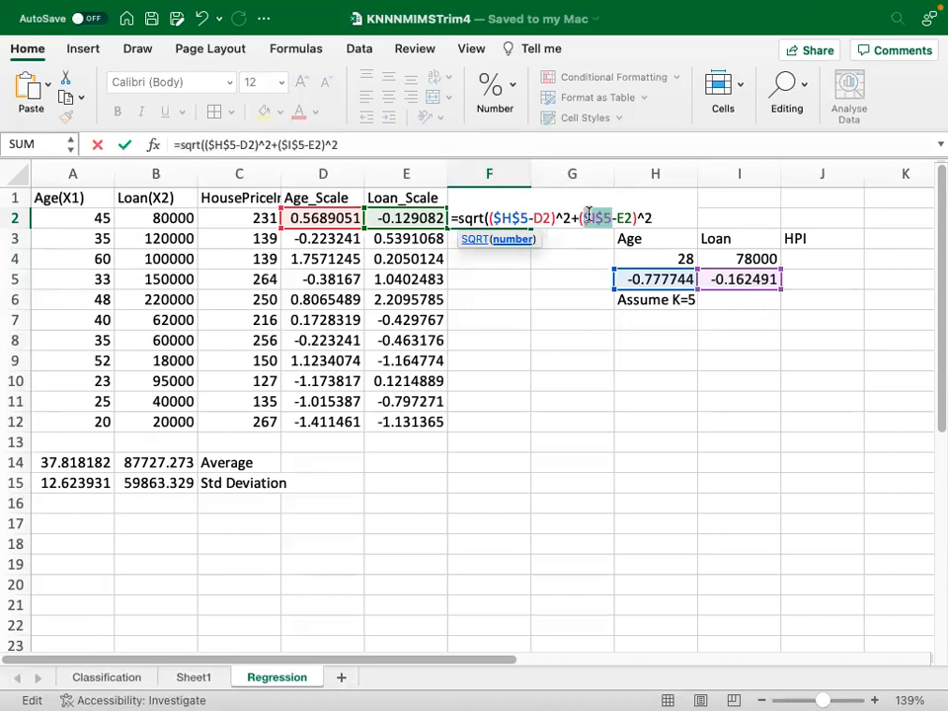
key(Return)
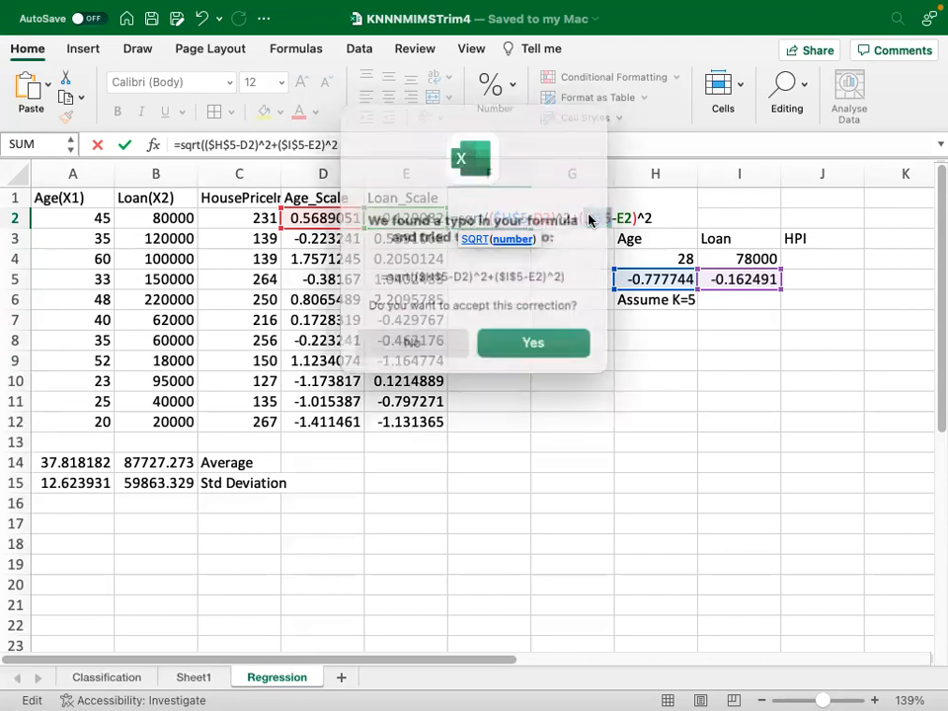
click(524, 346)
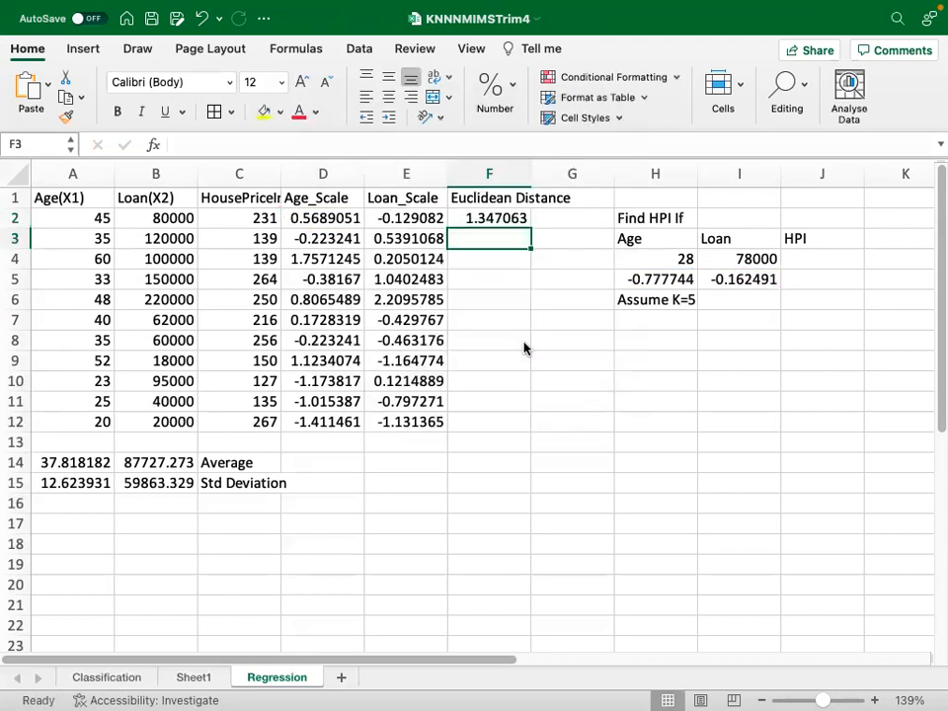
Fill the distance formula down to F12 and sort the table by Euclidean distance in ascending order, expanding the selection.
click(519, 219)
double_click(532, 230)
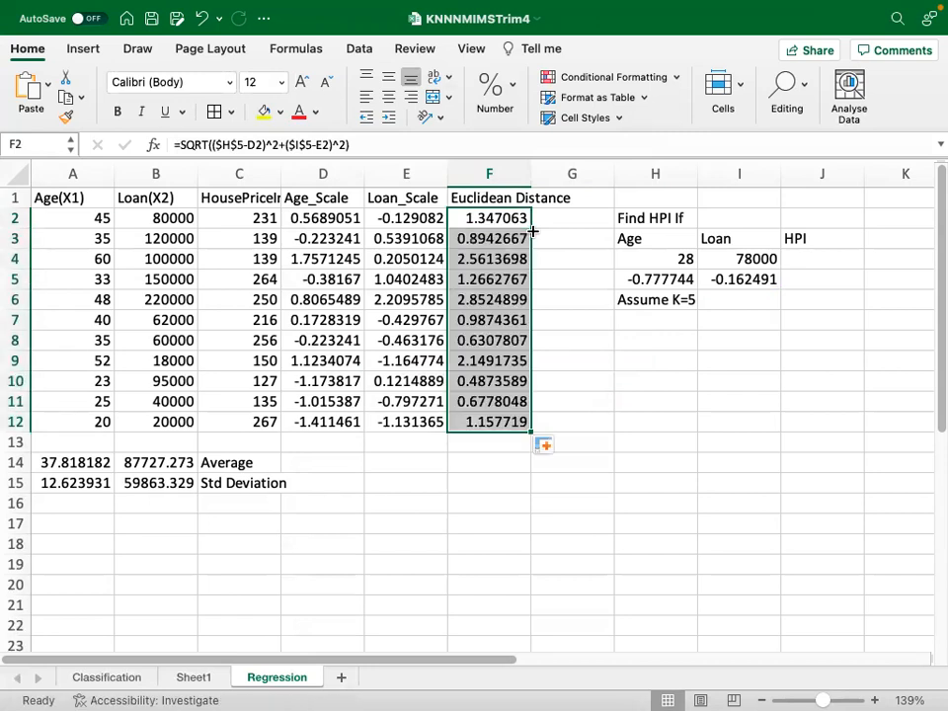
click(810, 89)
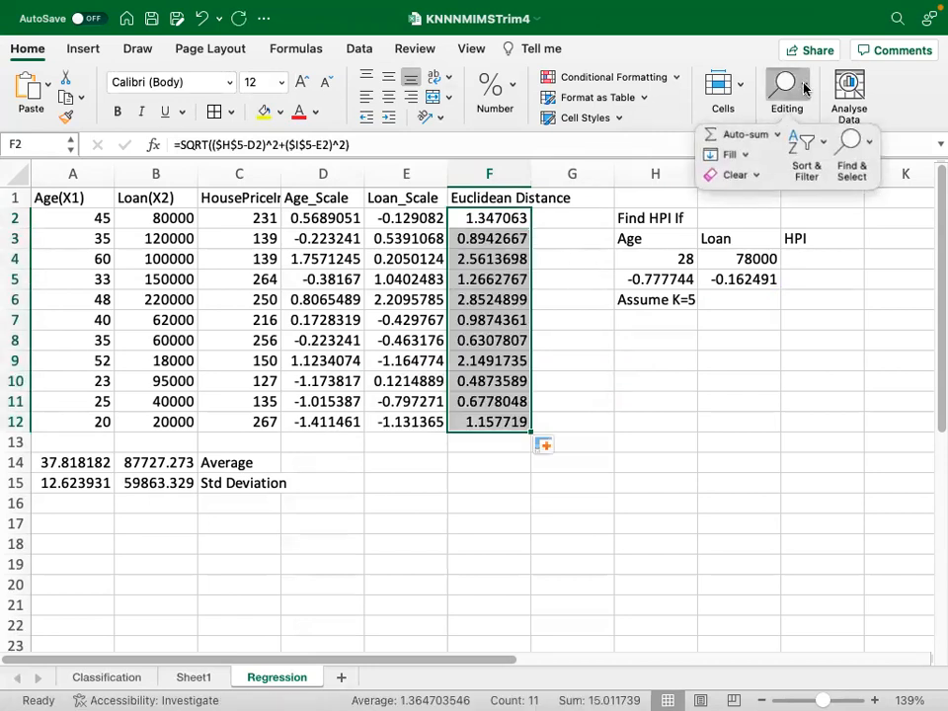
click(809, 149)
click(816, 174)
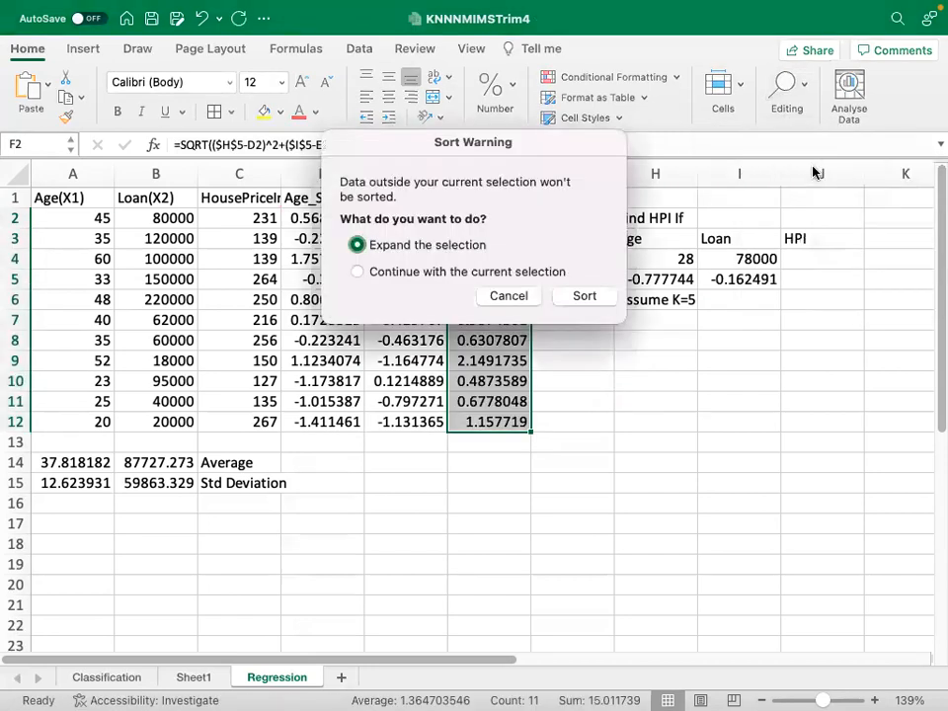
click(577, 299)
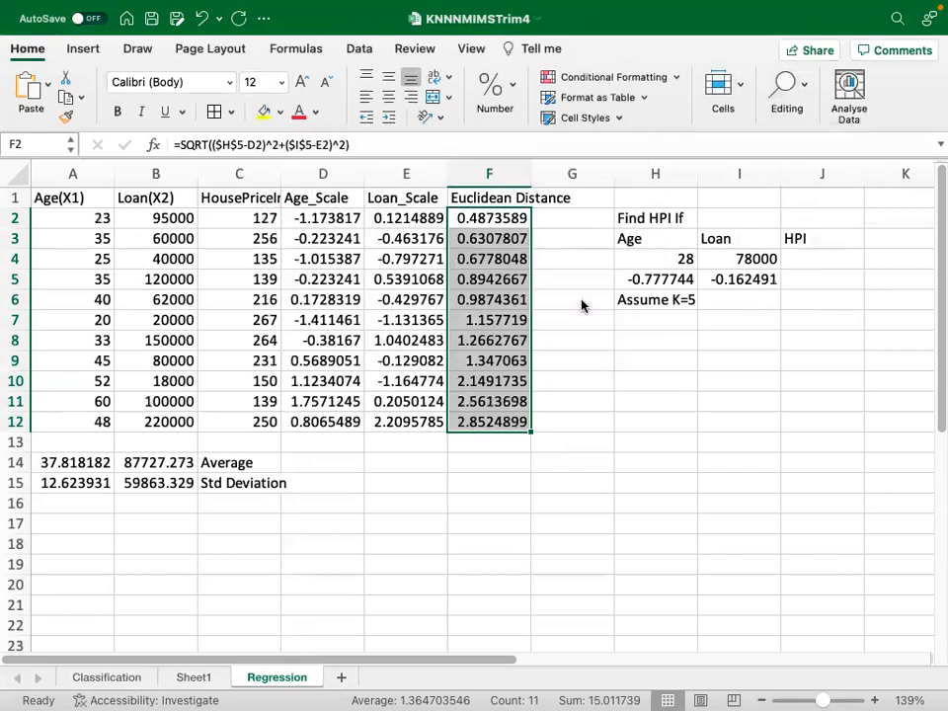
click(610, 354)
Average the house price index of the five nearest neighbours in C2:C6 and enter 174.6 as the HPI in J4.
drag(241, 220, 248, 296)
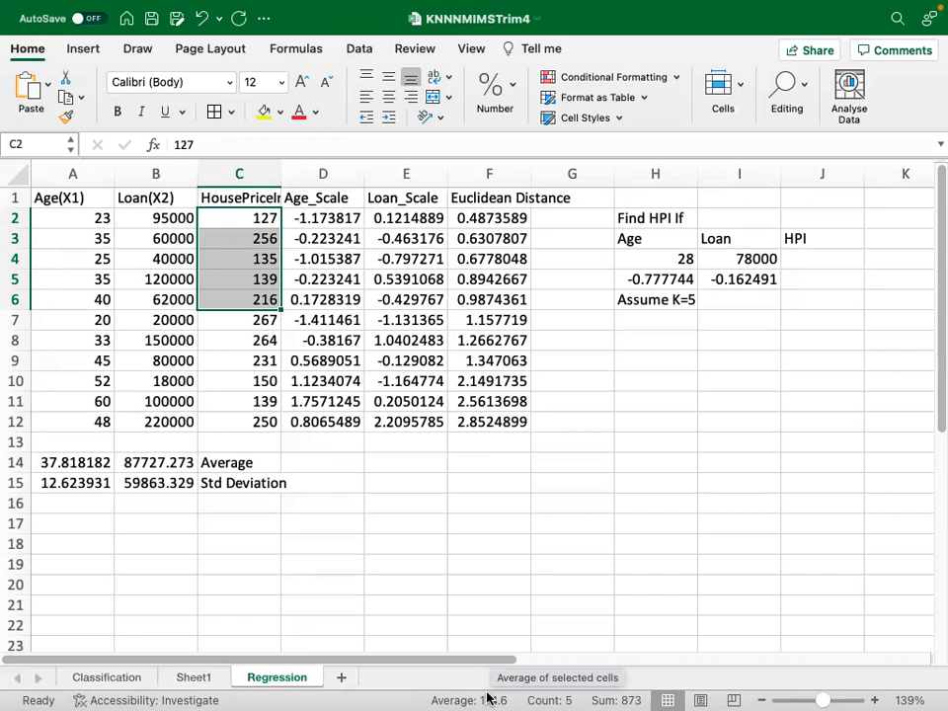
click(819, 258)
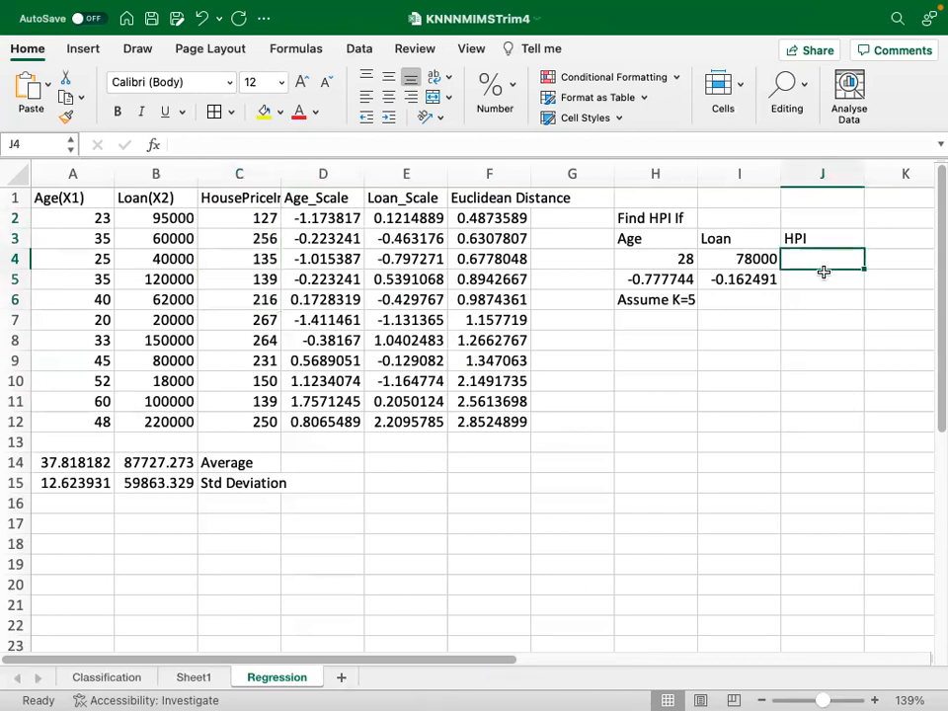
text(174.6)
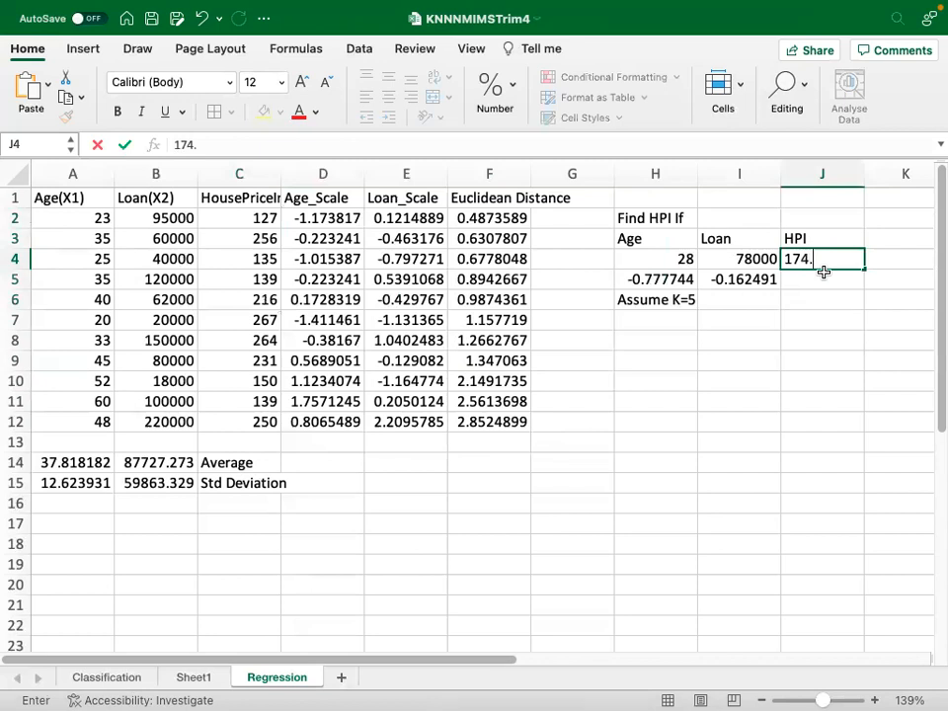
click(777, 375)
Recheck the average of C2:C6 against the HPI entered in J4 and save the workbook.
drag(265, 219, 271, 294)
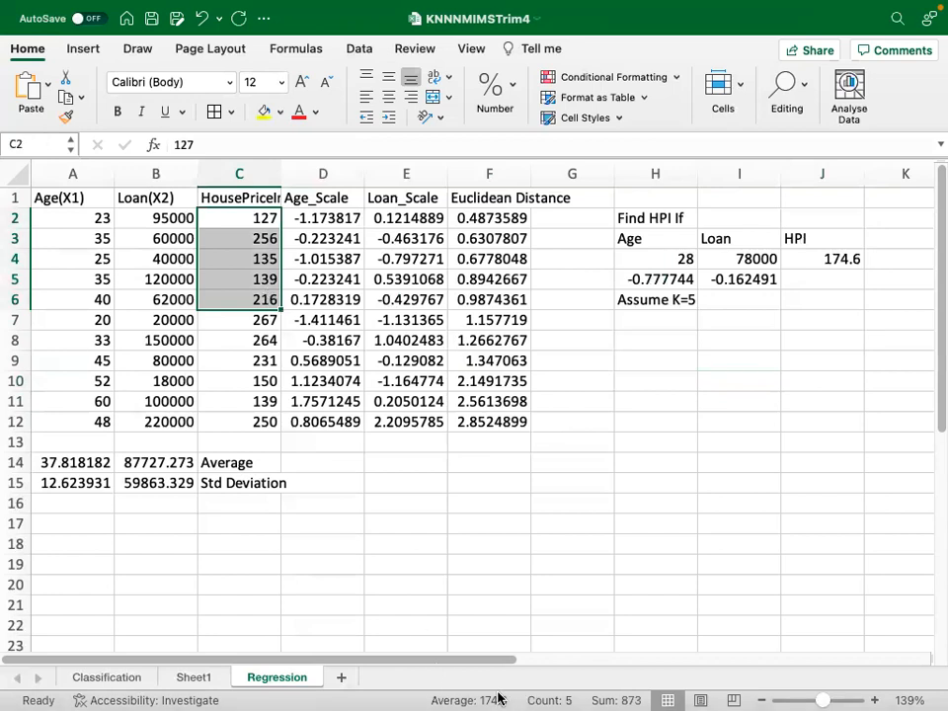
click(597, 545)
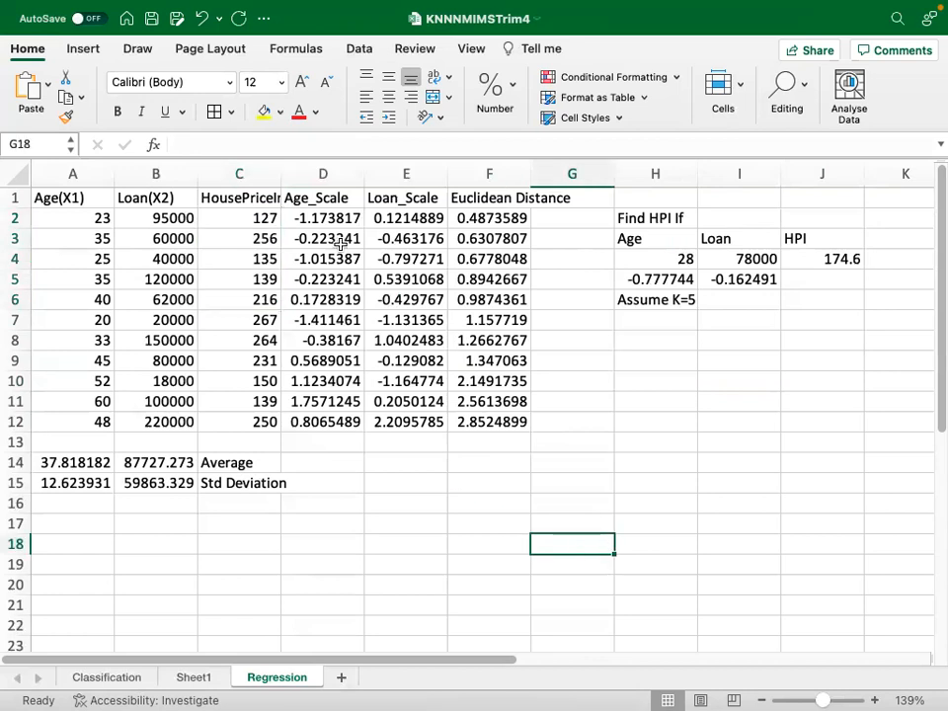
click(840, 259)
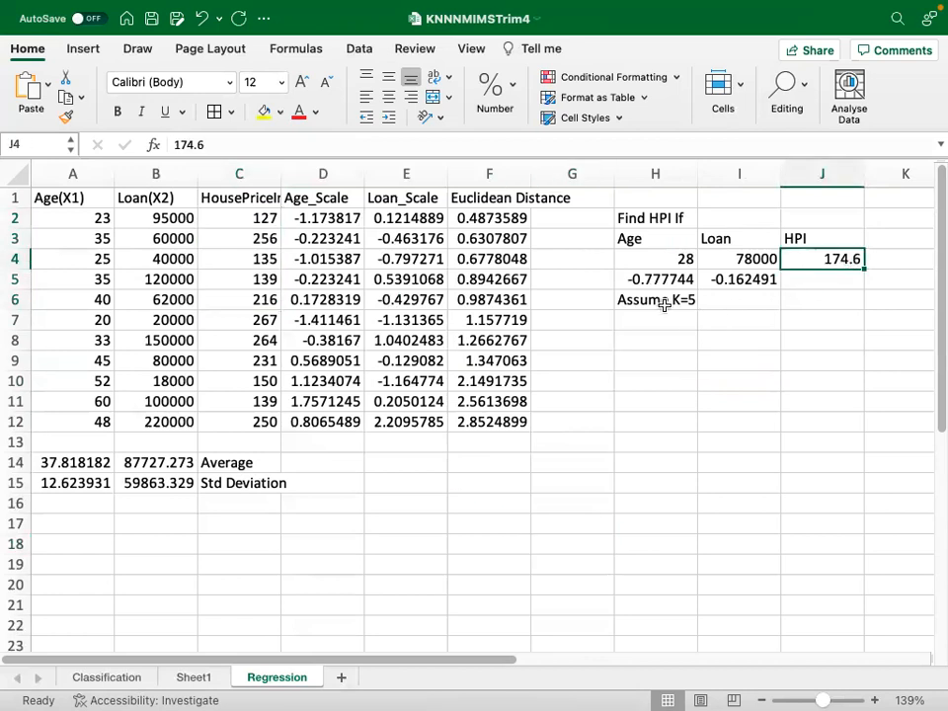
click(670, 354)
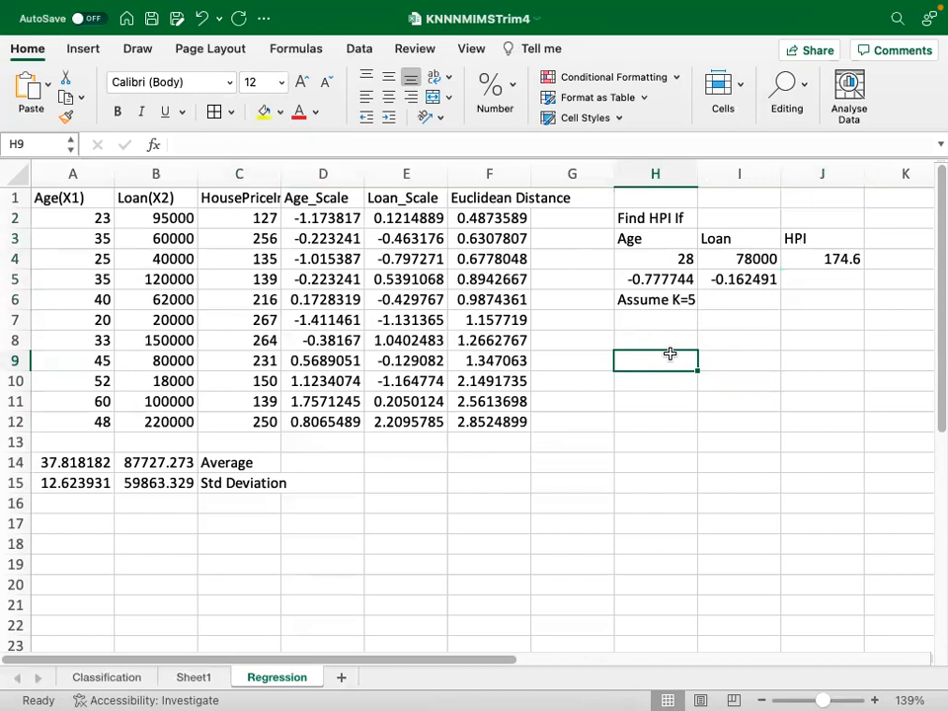
key(super+s)
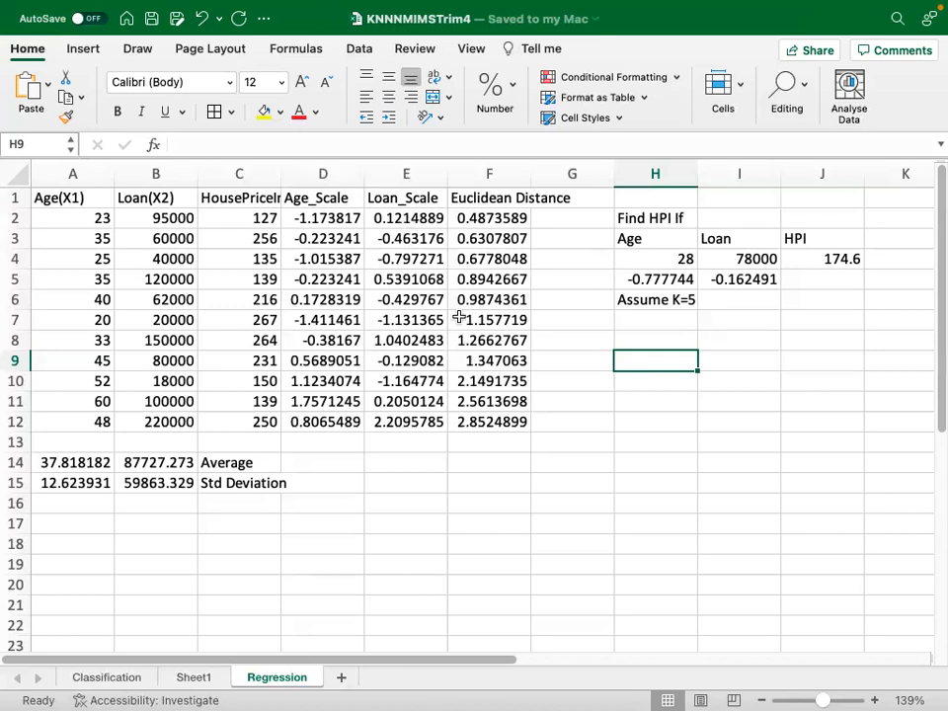
key(Left)
key(Left)
key(Left)
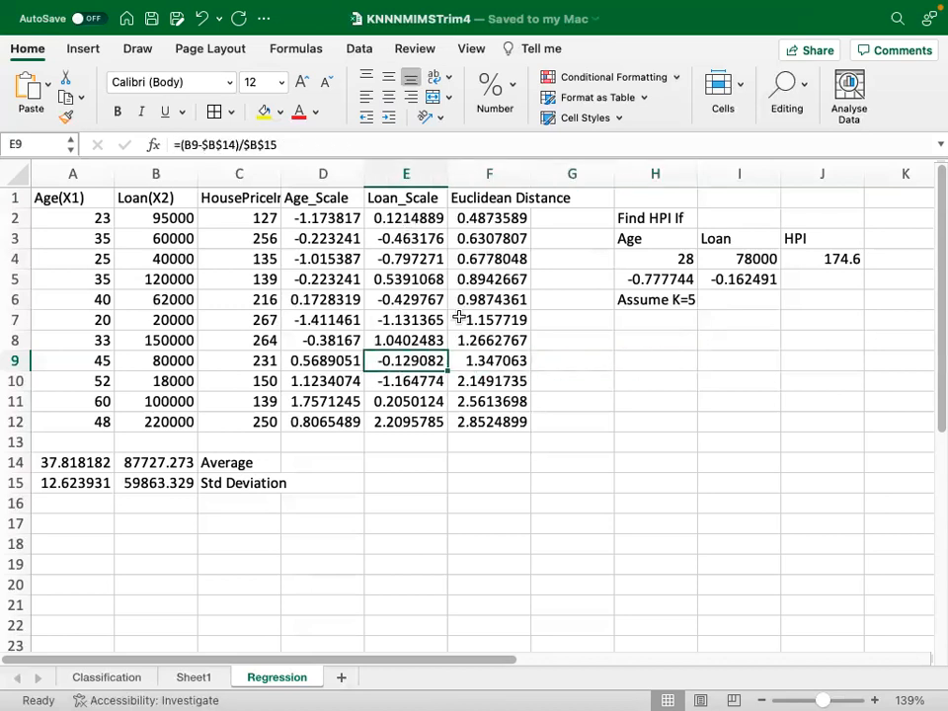
key(Up)
key(Up)
key(Up)
key(Up)
key(Up)
key(Up)
key(Up)
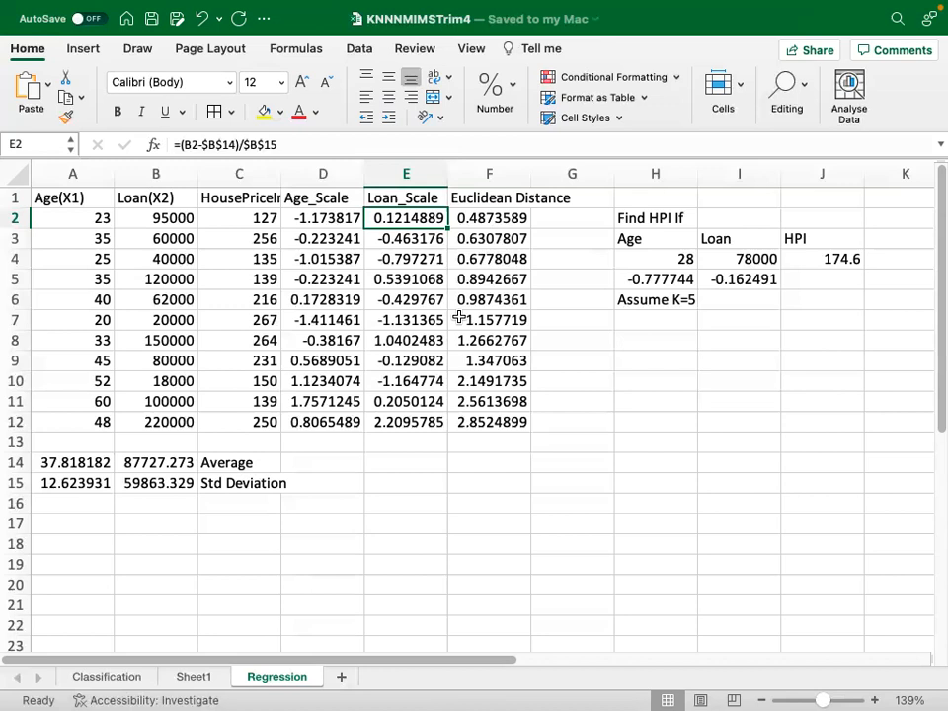
drag(521, 216, 496, 424)
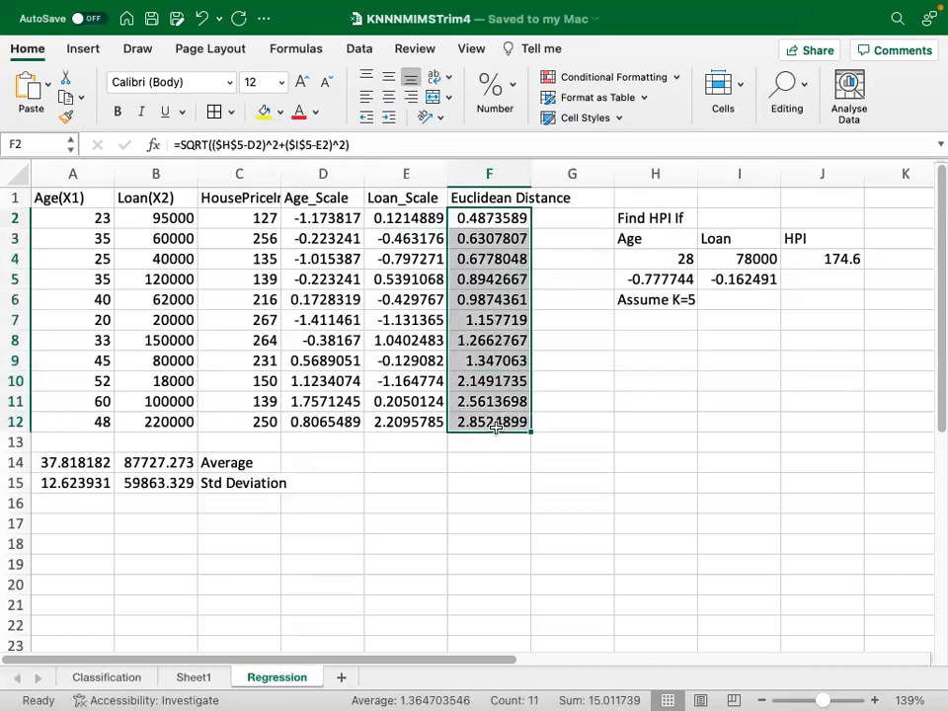
Take the workbook out of full screen and minimize it, and switch to Google Chrome in full screen.
mouse_move(582, 11)
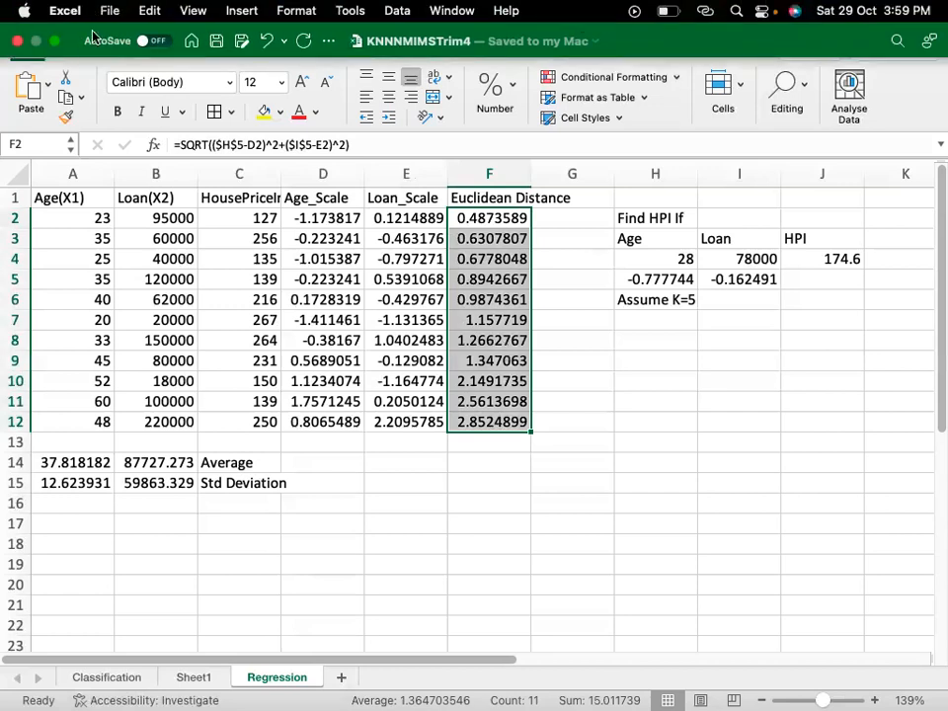
click(52, 42)
click(35, 40)
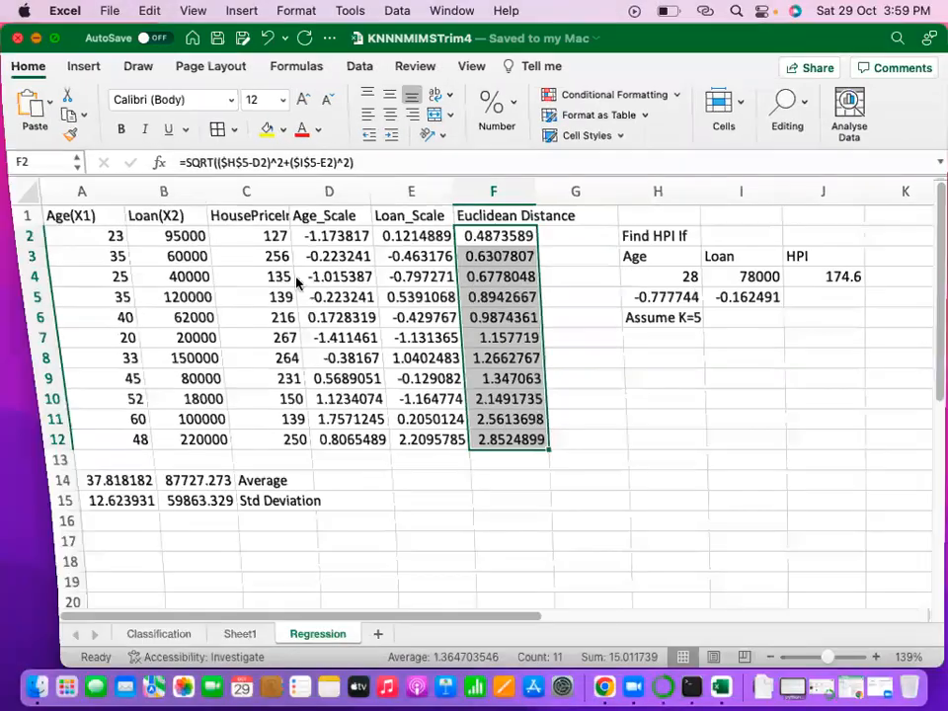
click(586, 686)
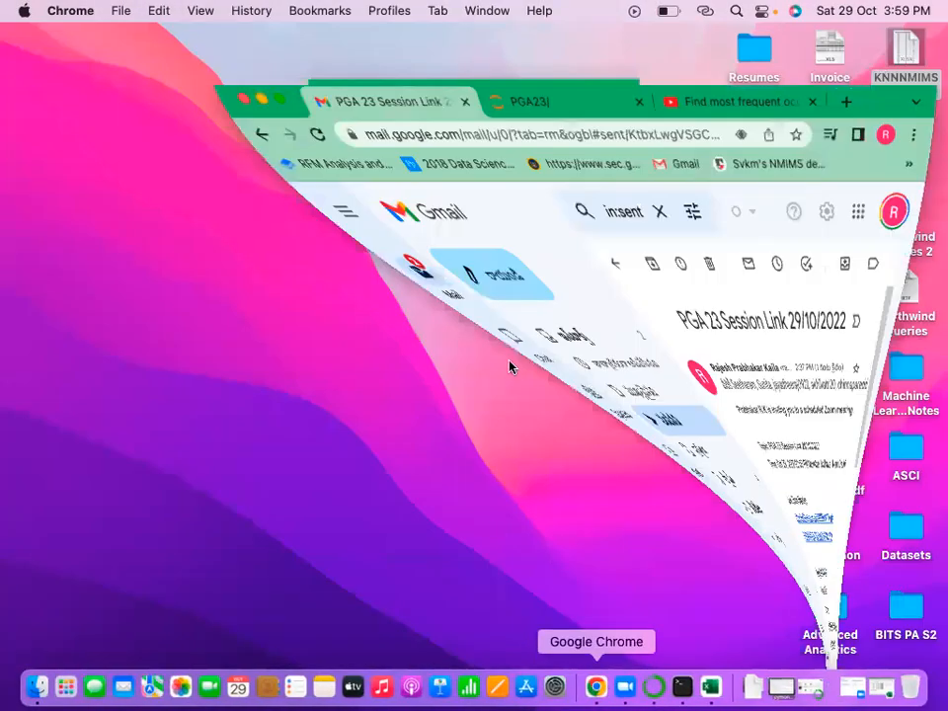
click(918, 46)
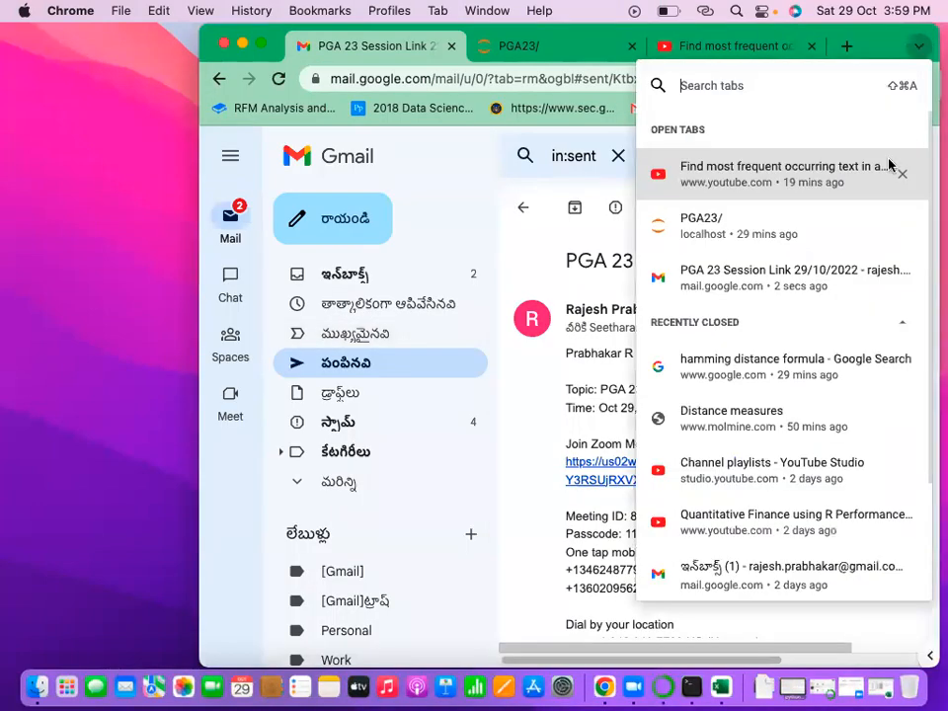
click(470, 152)
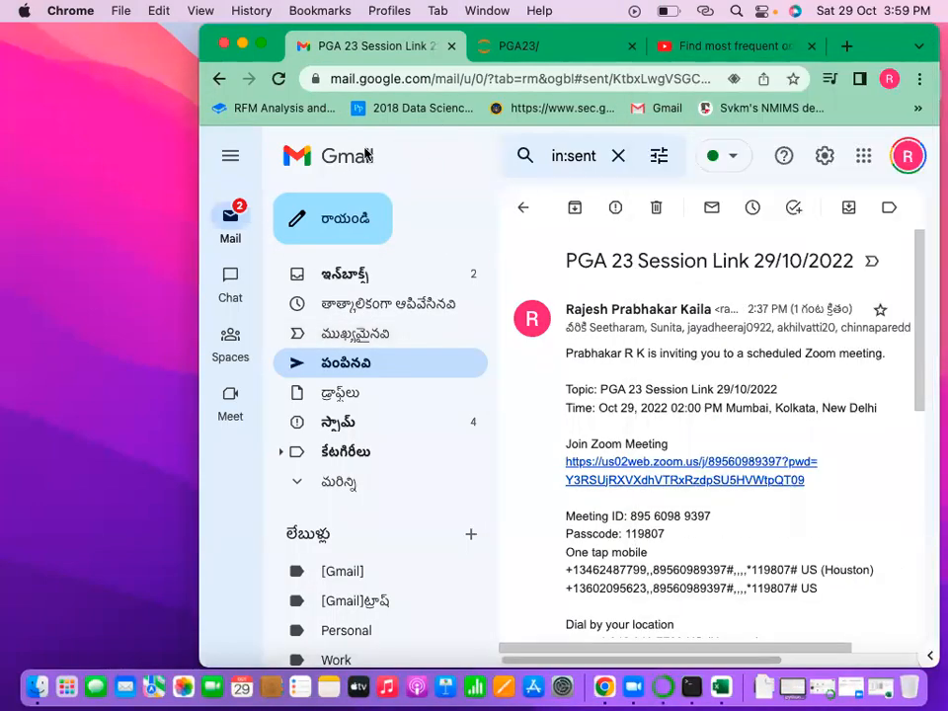
click(260, 44)
Close the YouTube video page and search Google for "KNN Algorithm" on a new page.
click(553, 29)
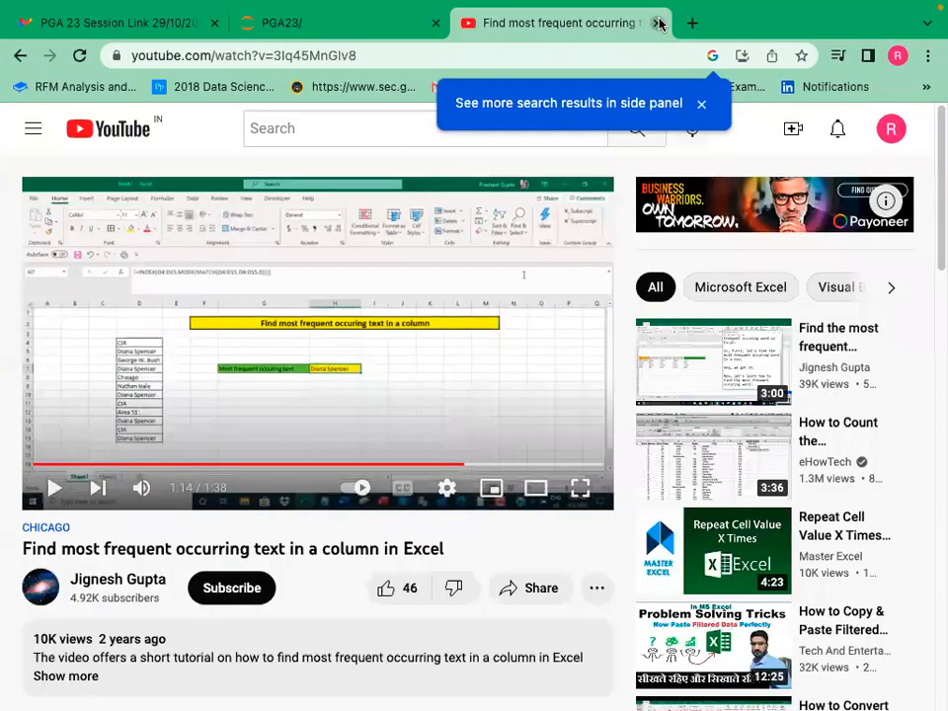
key(super+w)
click(468, 27)
click(453, 422)
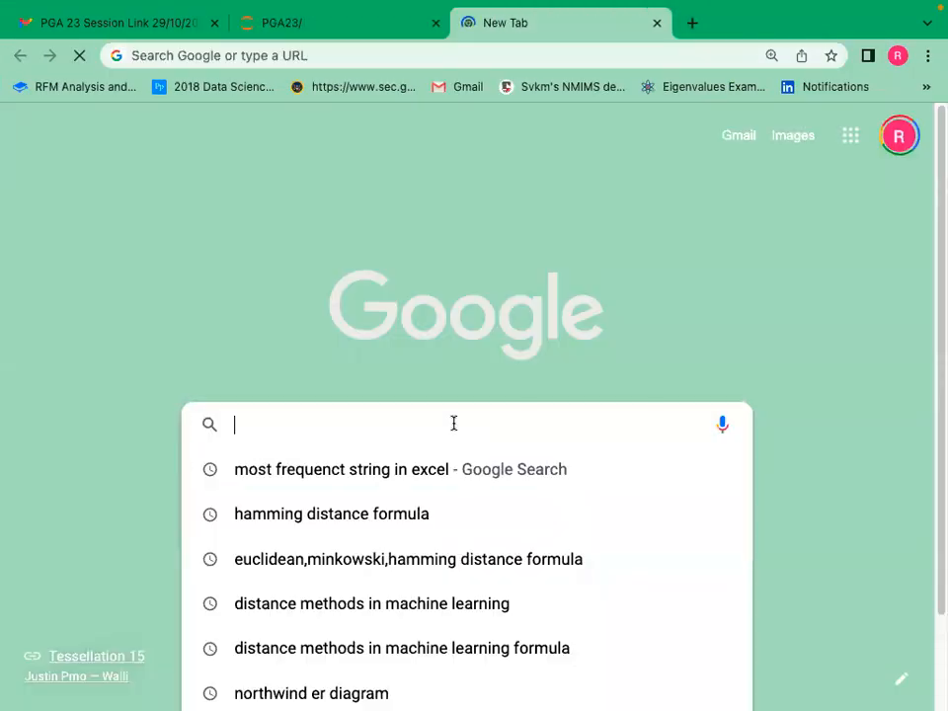
text(KNN A)
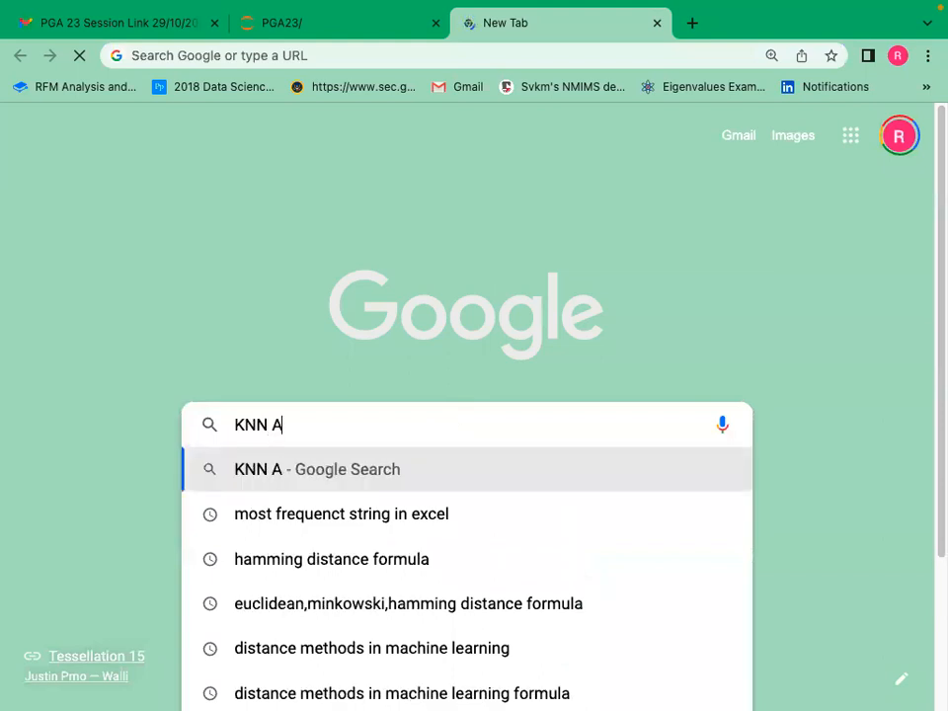
text(lgorithm)
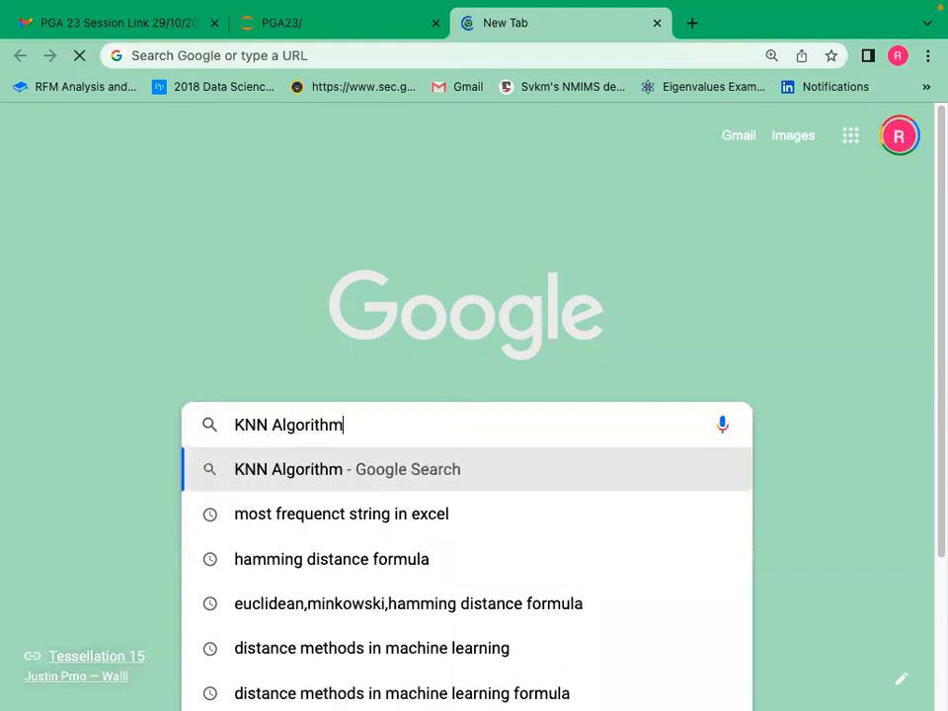
key(Return)
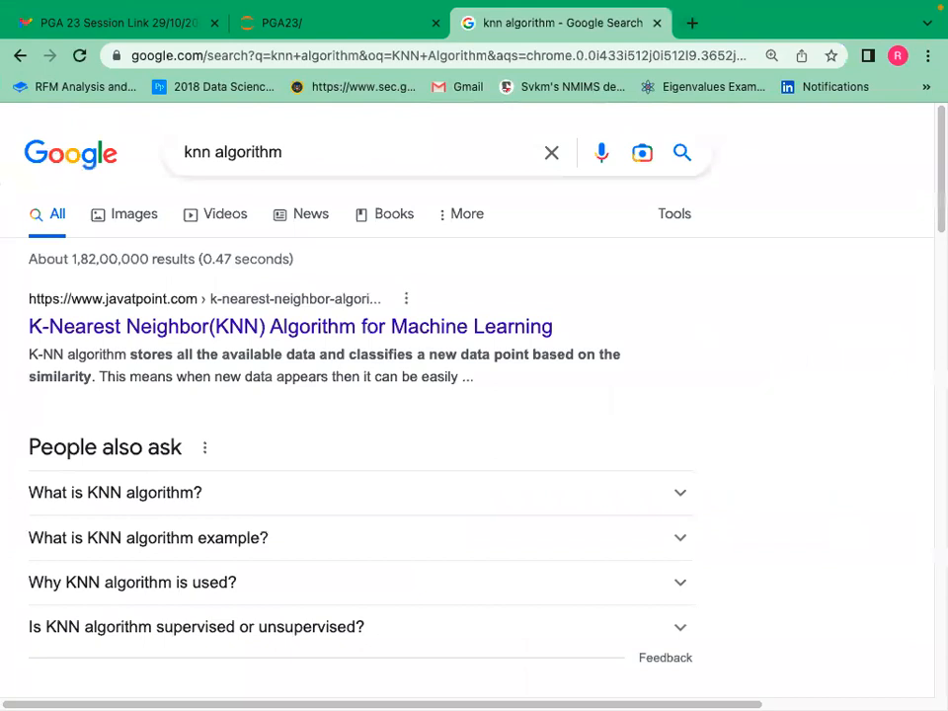
Show the image results for the search and open the Medium article behind the four-panel K-Nearest Neighbor diagram.
click(135, 213)
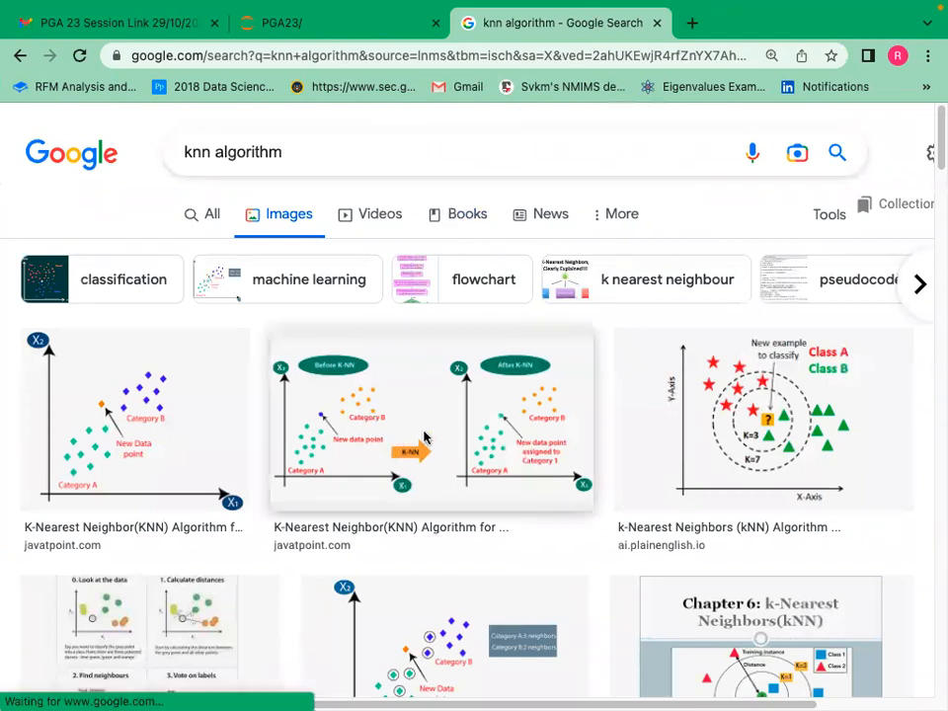
drag(936, 139, 936, 170)
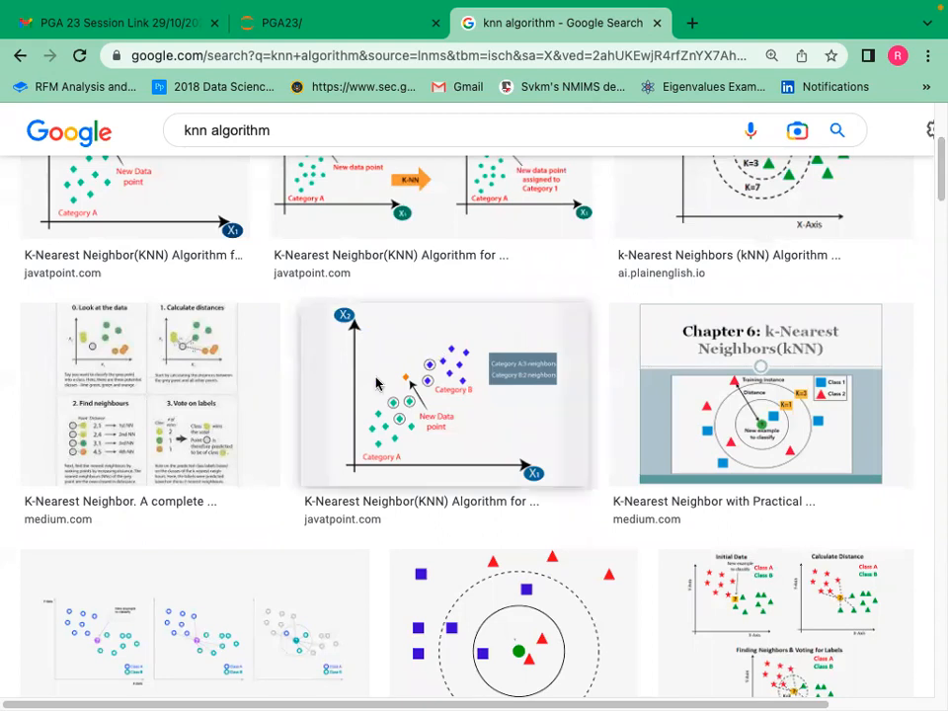
click(160, 380)
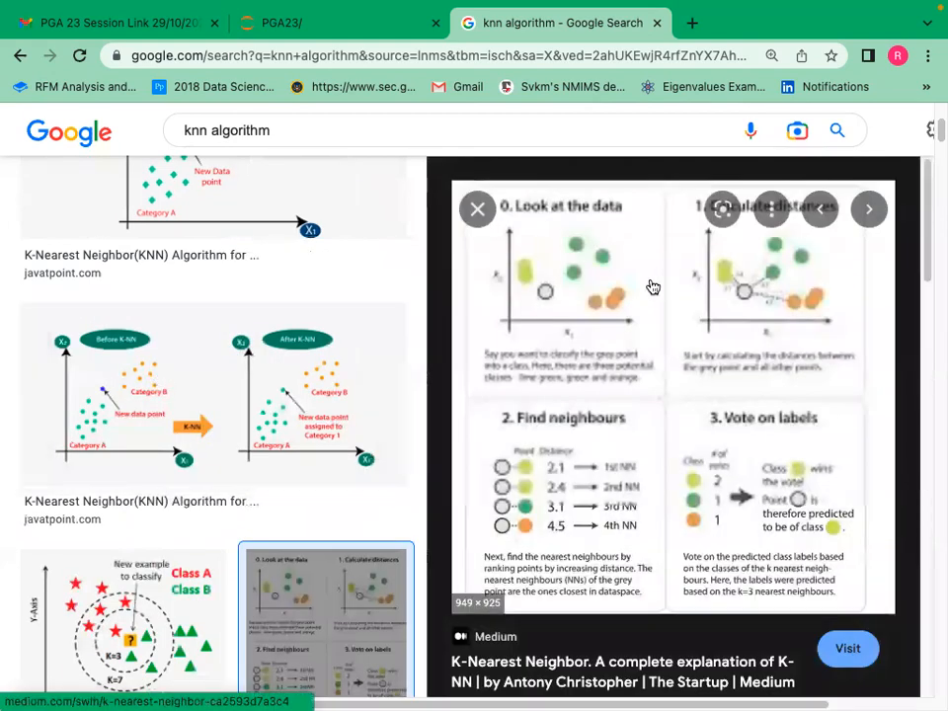
click(614, 324)
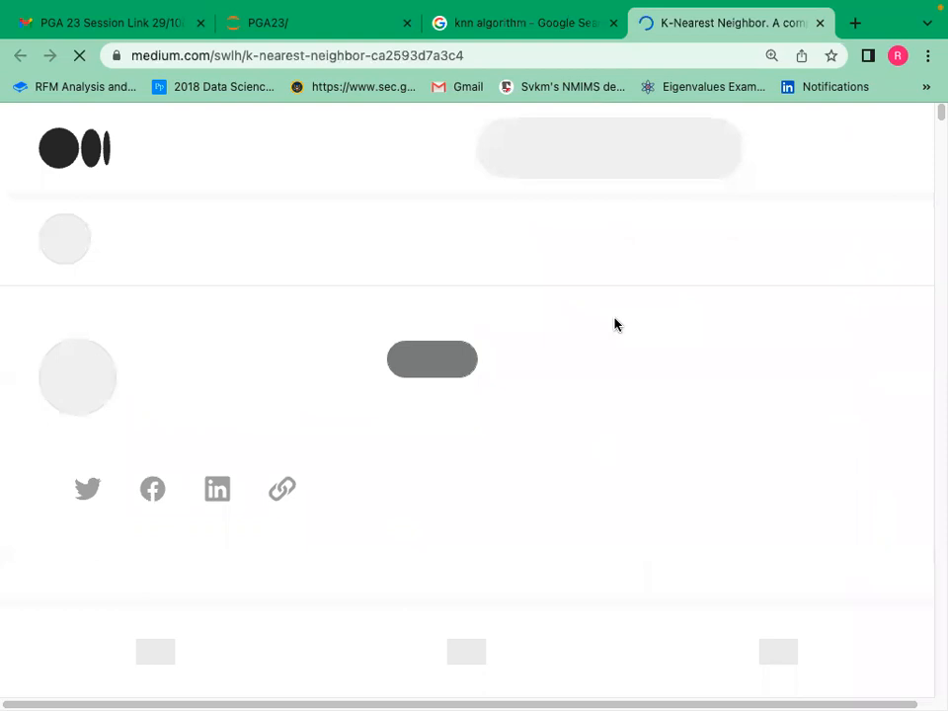
Find the four-panel KNN diagram in the Medium article and enlarge it.
drag(937, 110, 938, 150)
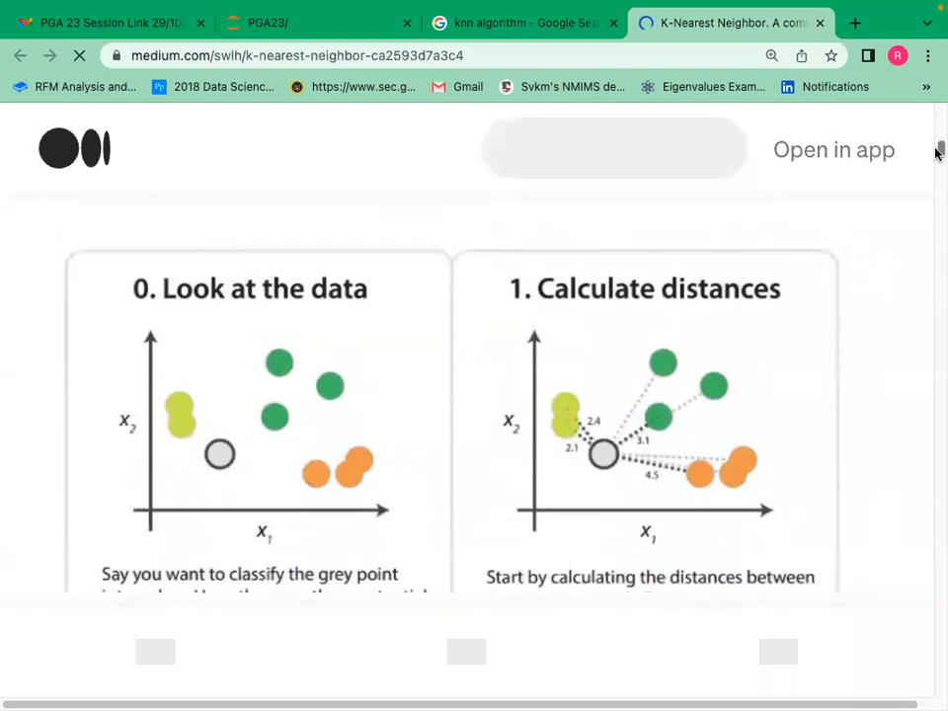
drag(937, 129, 937, 145)
click(451, 429)
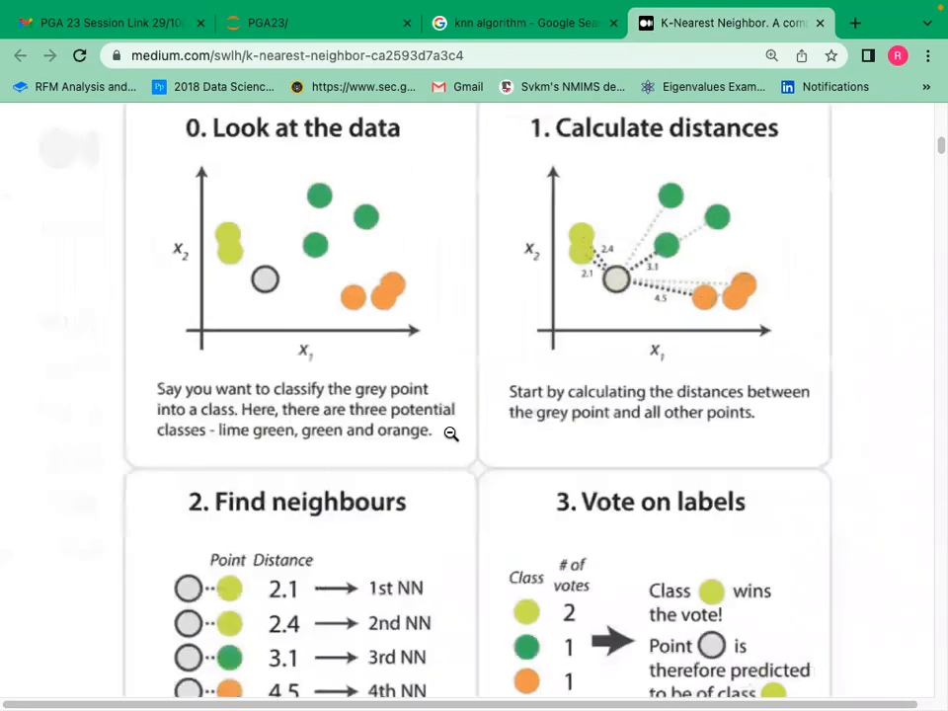